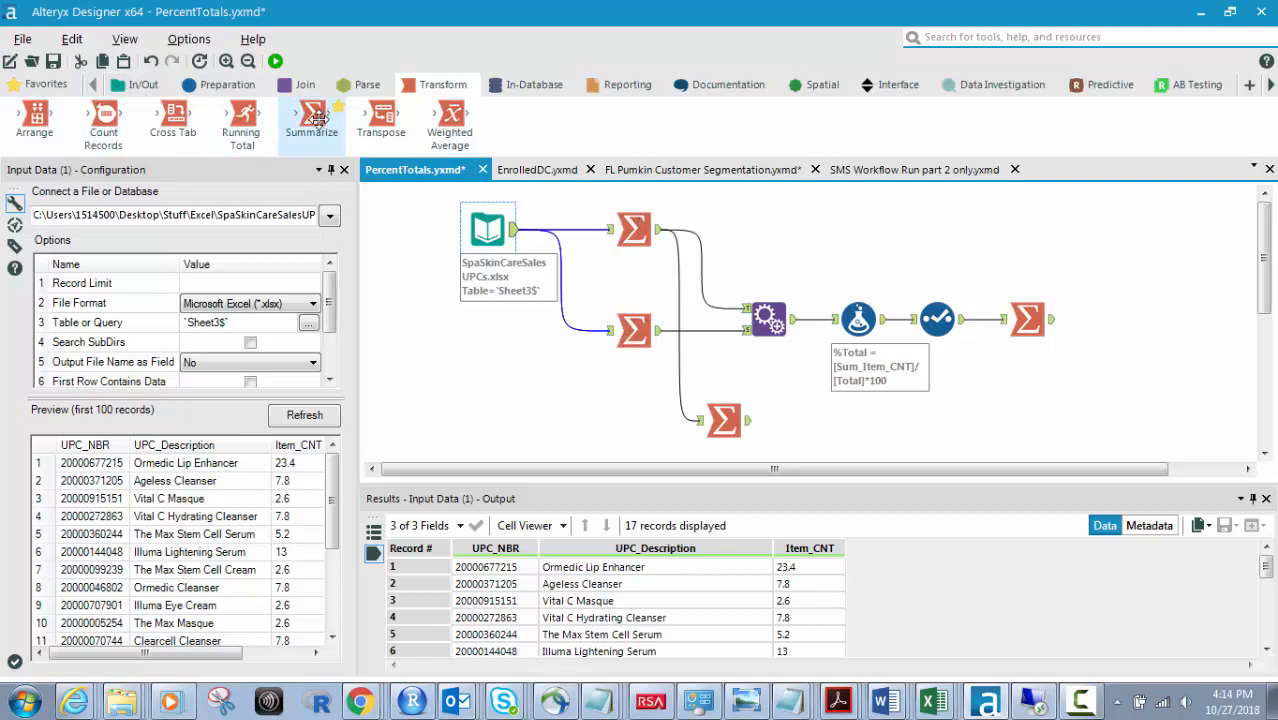
Review the source data and the configuration and output of the three Summarize tools before the Append Fields tool
left_click(631, 323)
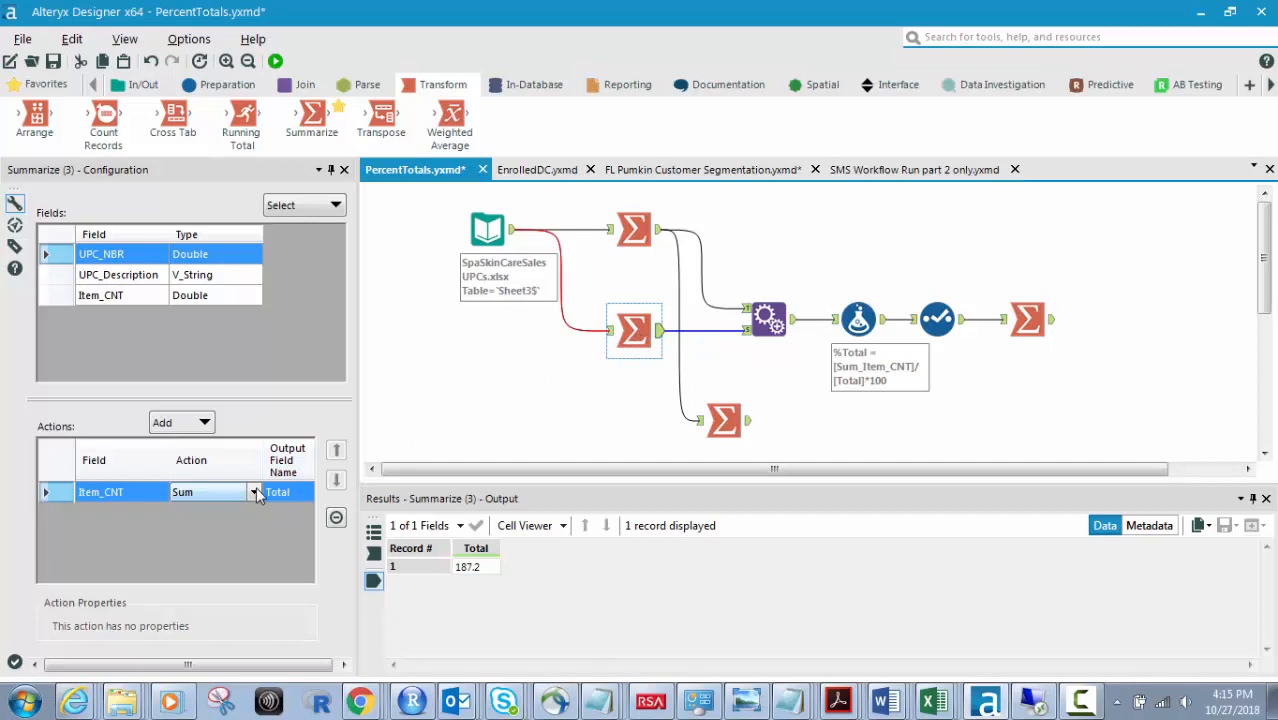
left_click(635, 228)
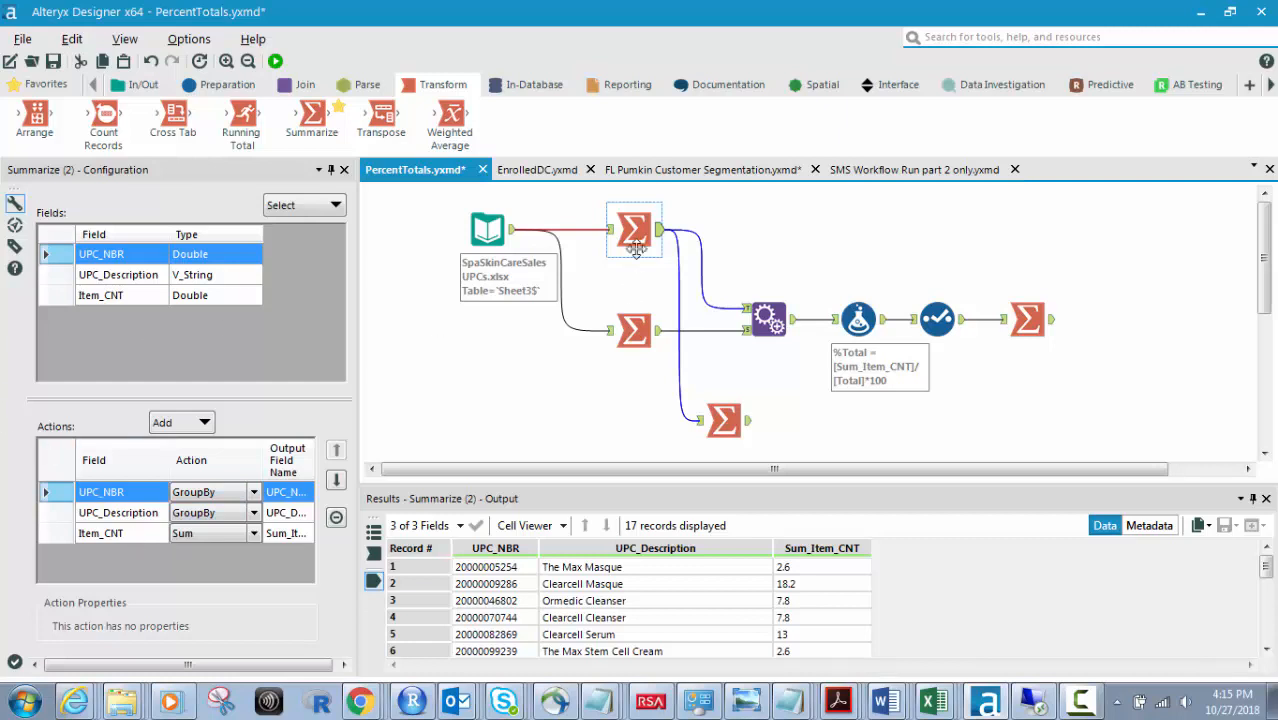
left_click(470, 228)
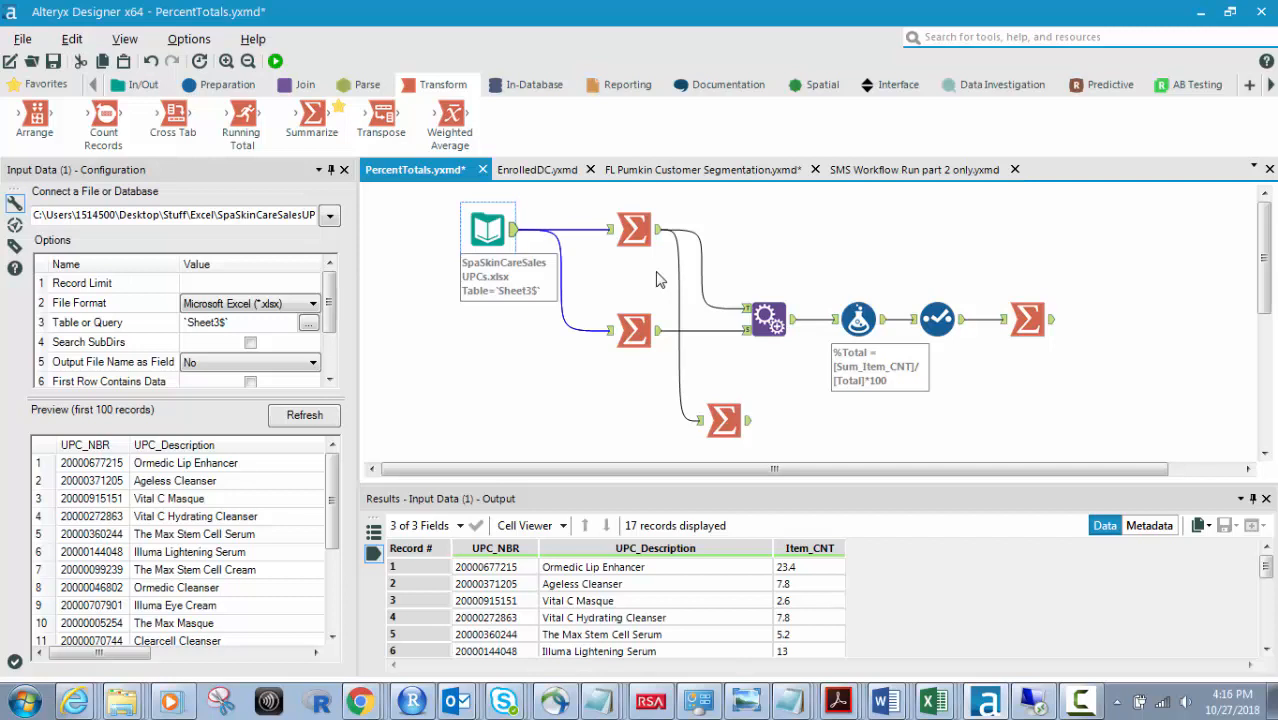
left_click(637, 229)
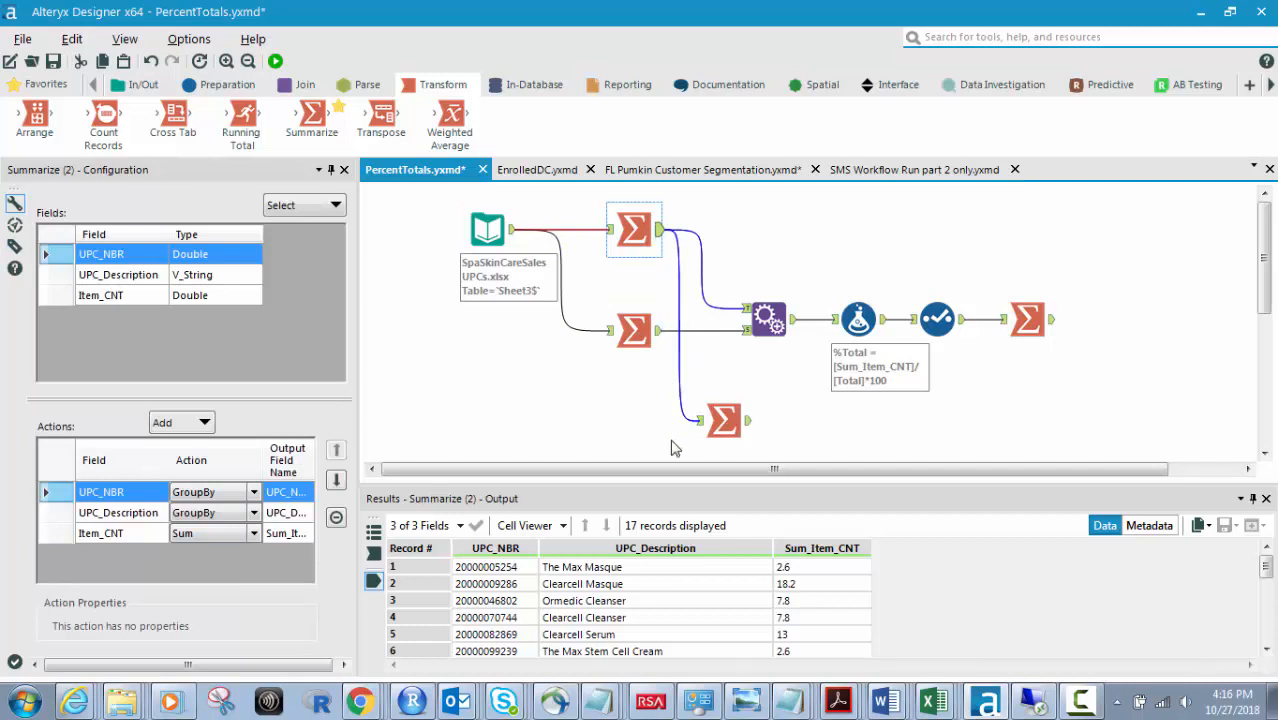
left_click(726, 424)
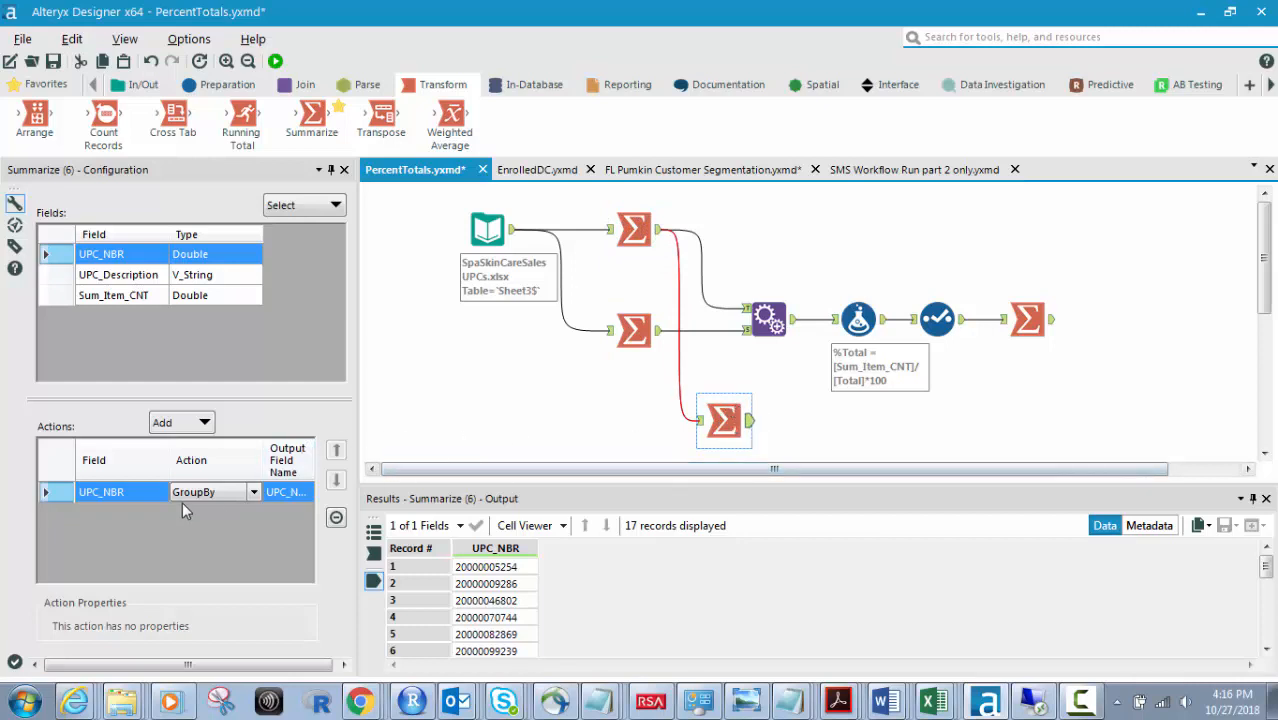
left_click(628, 331)
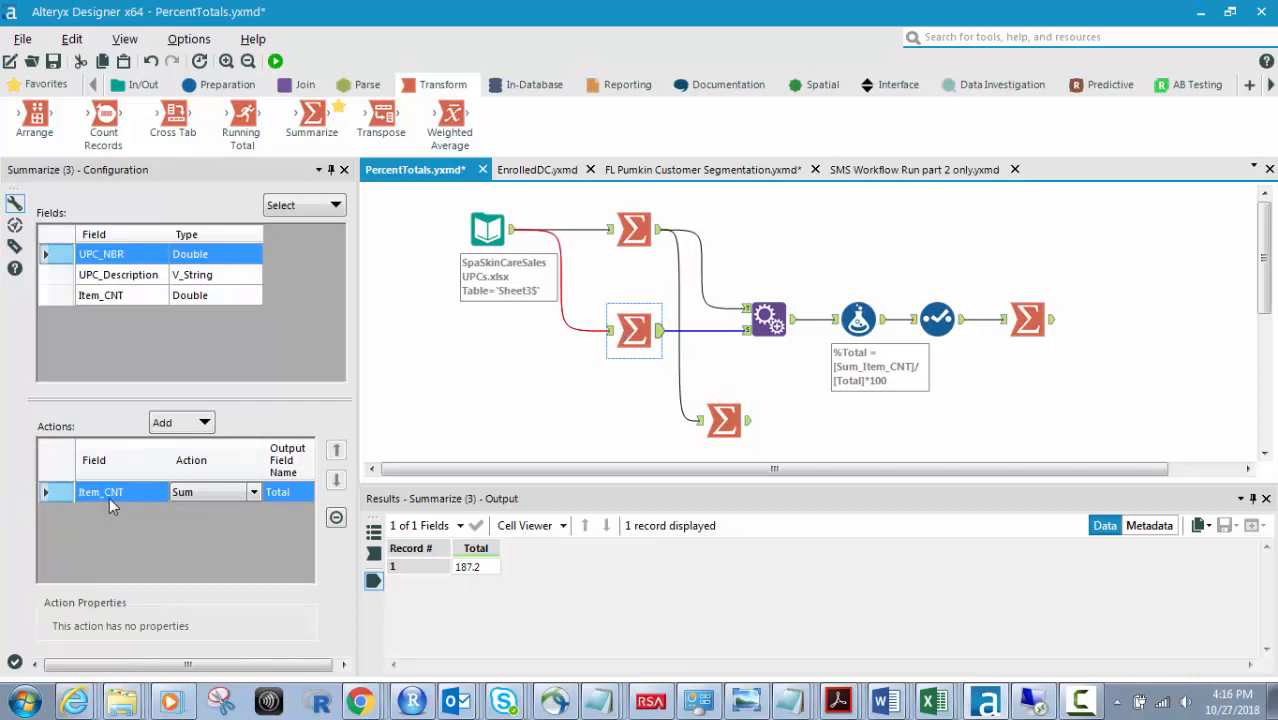
left_click(722, 420)
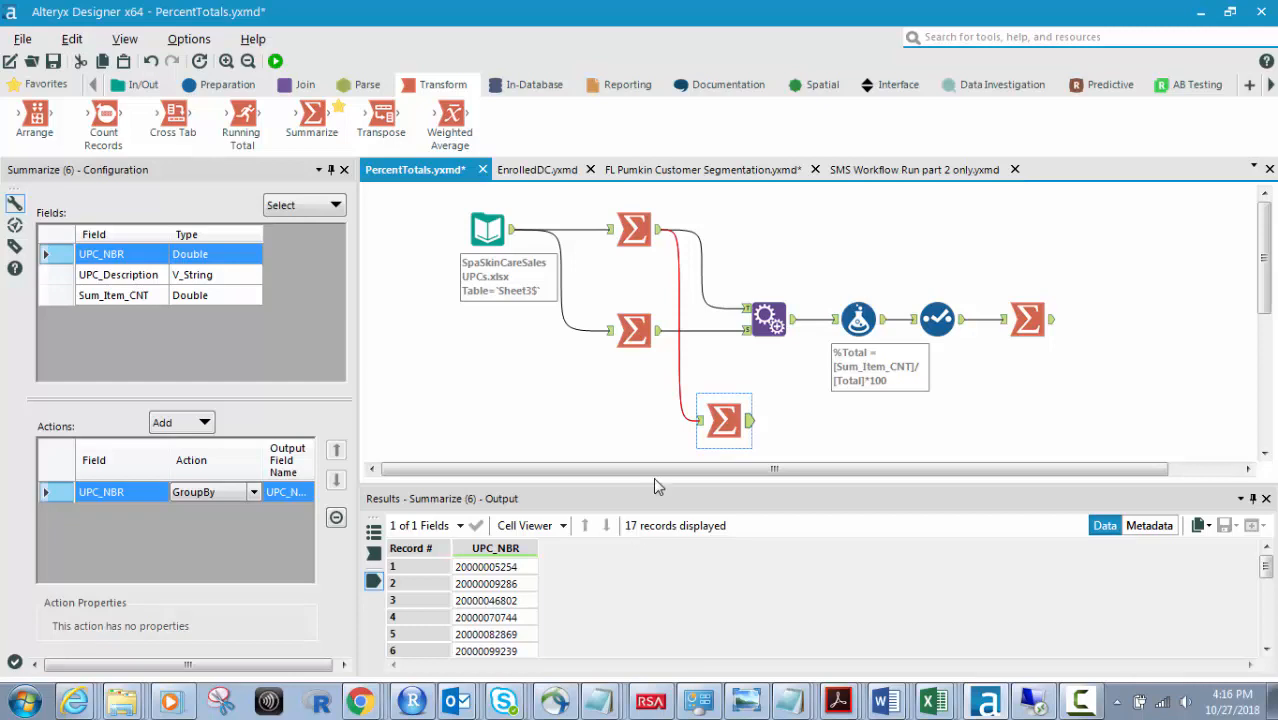
Examine the Append Fields tool, its tool category, and the two Summarize outputs that feed its target and source inputs
left_click(772, 314)
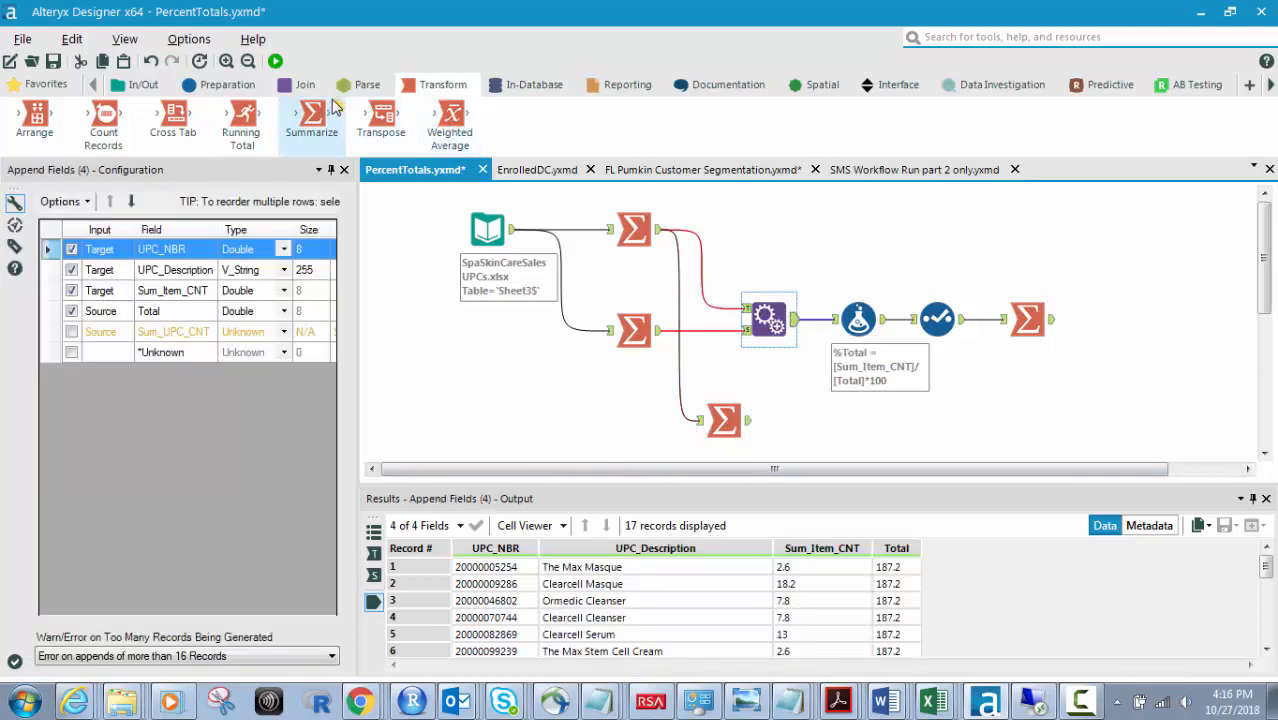
left_click(304, 86)
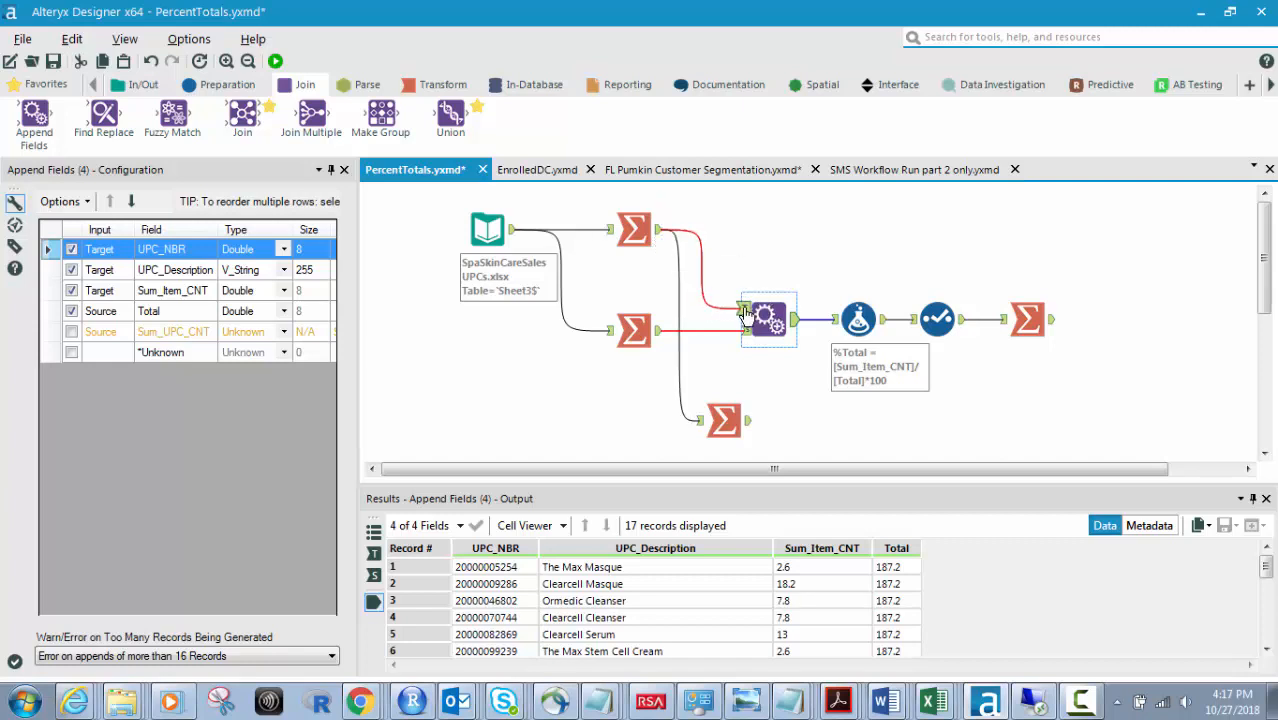
left_click(637, 229)
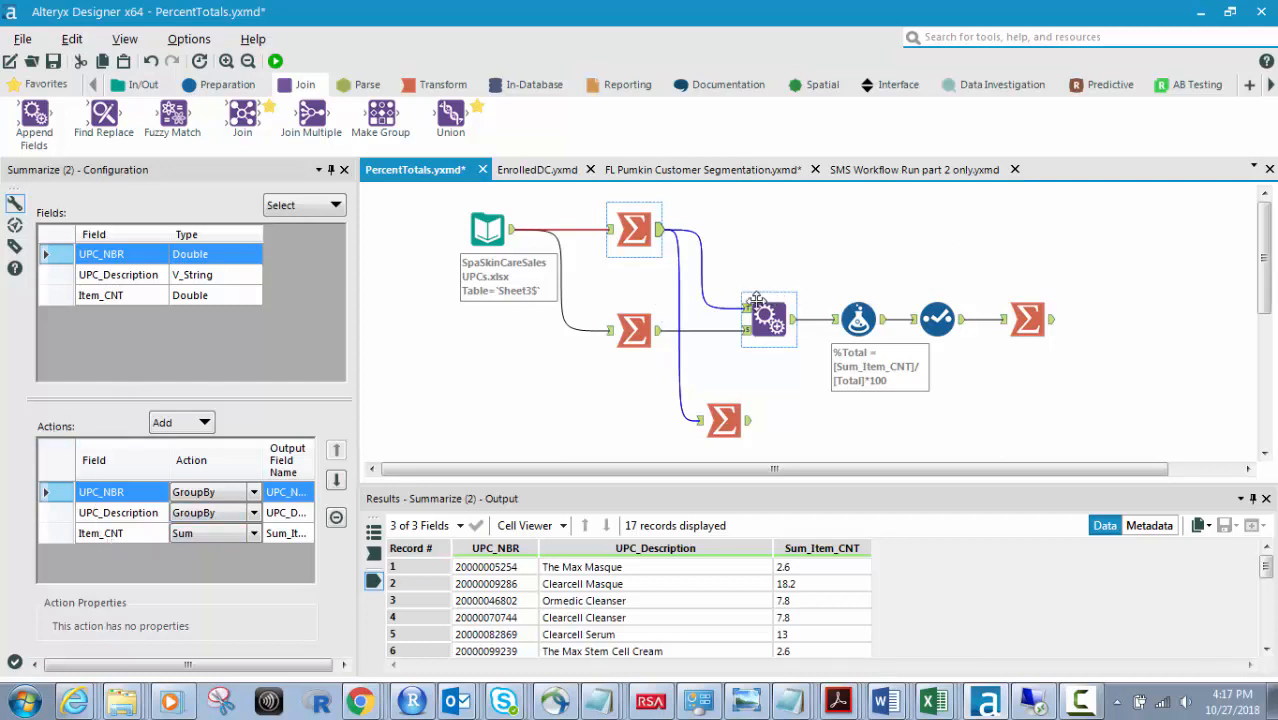
left_click(637, 335)
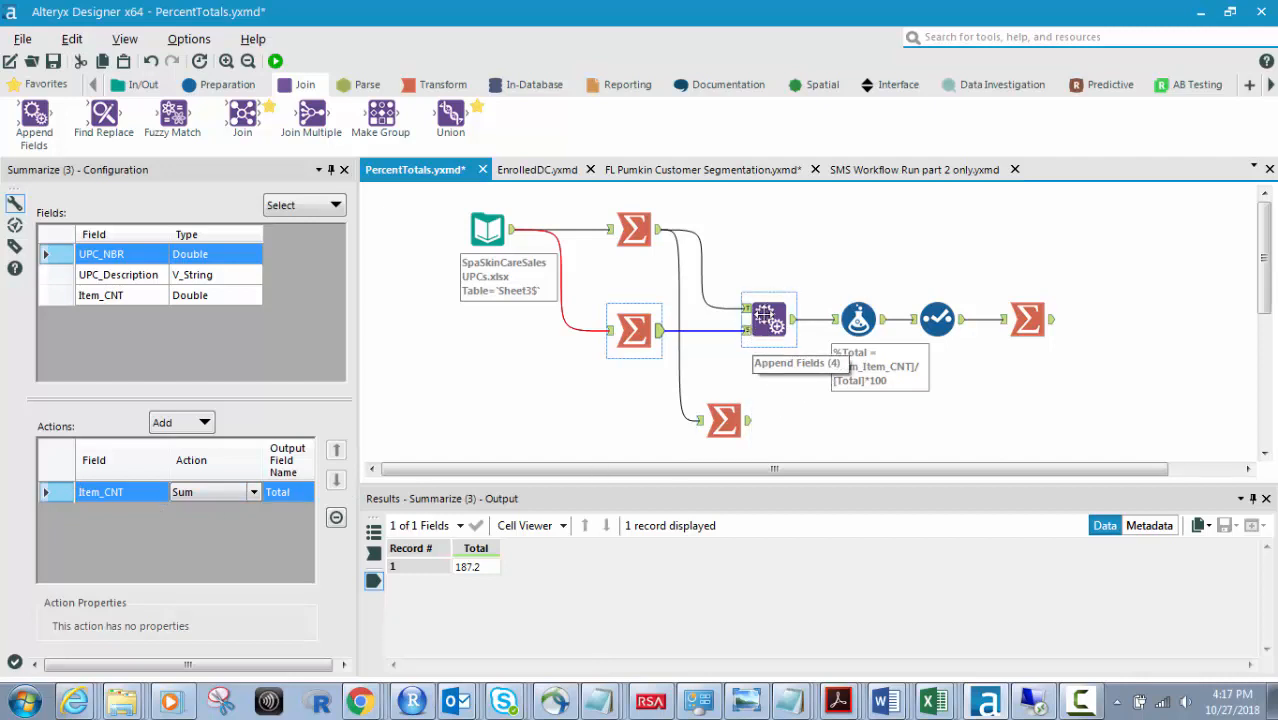
left_click(766, 317)
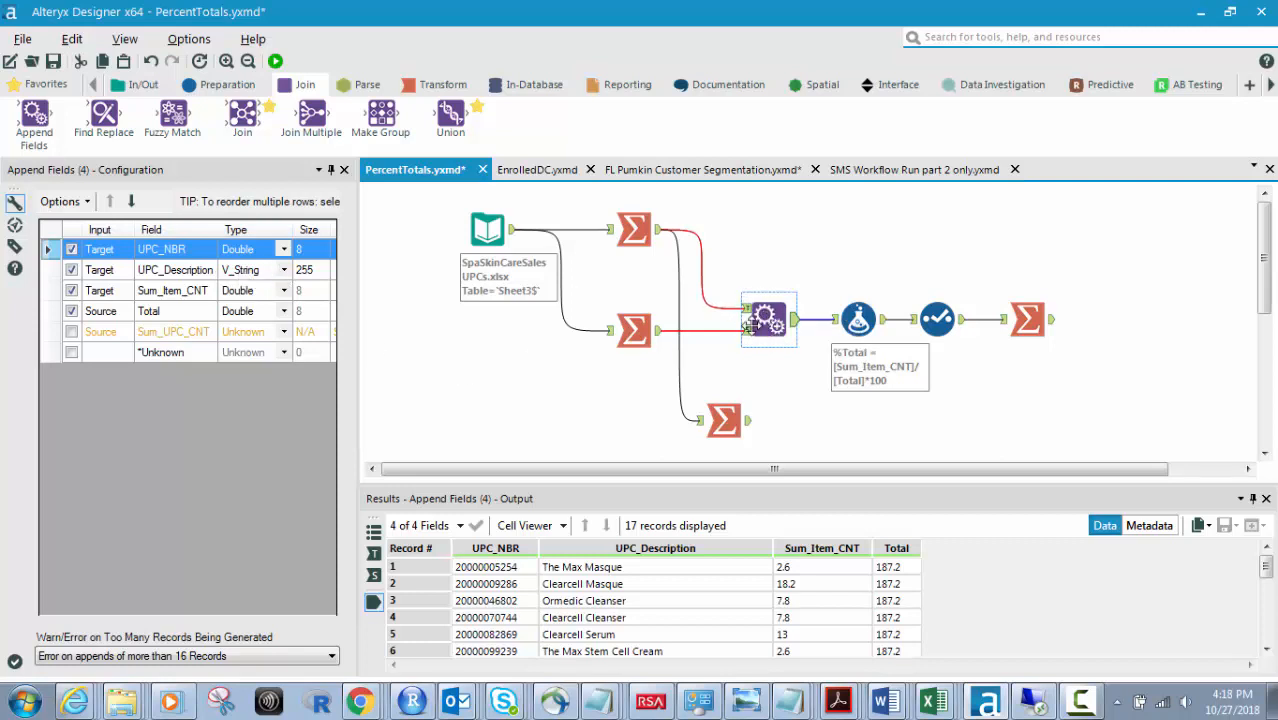
Compare the %Total field's data type and output values in the Formula tool and the Select tool
left_click(858, 320)
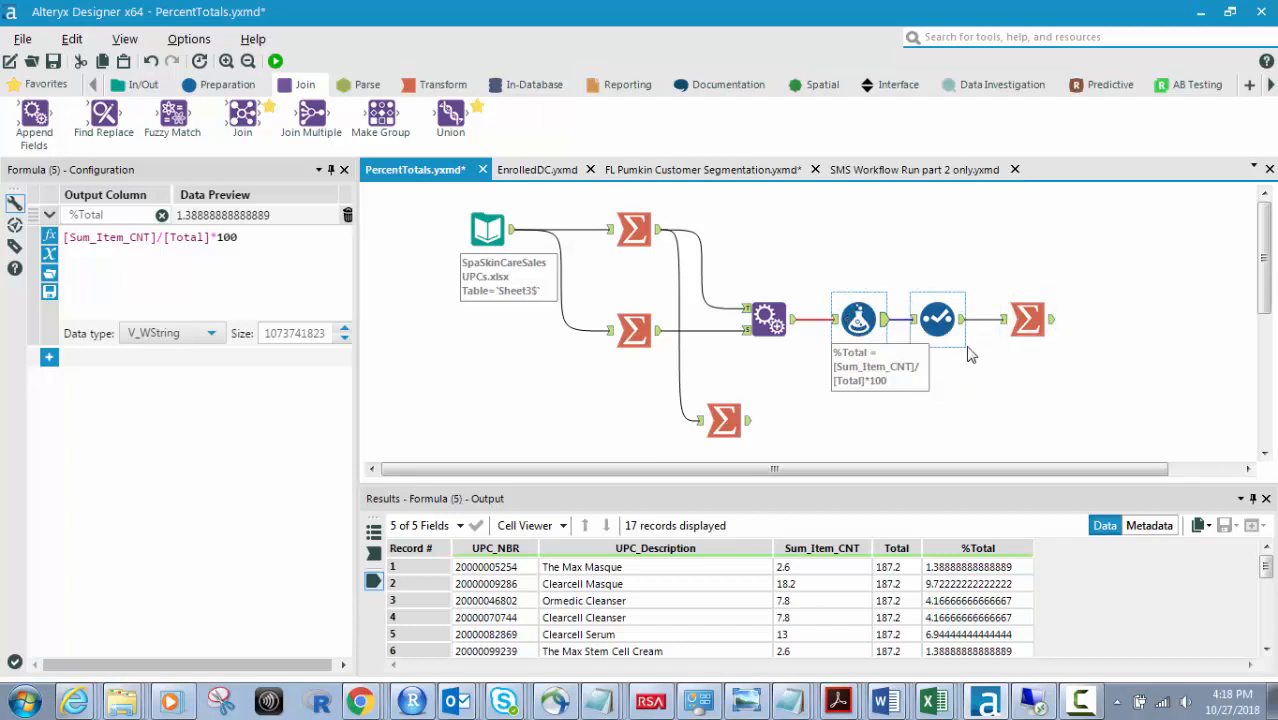
left_click(937, 320)
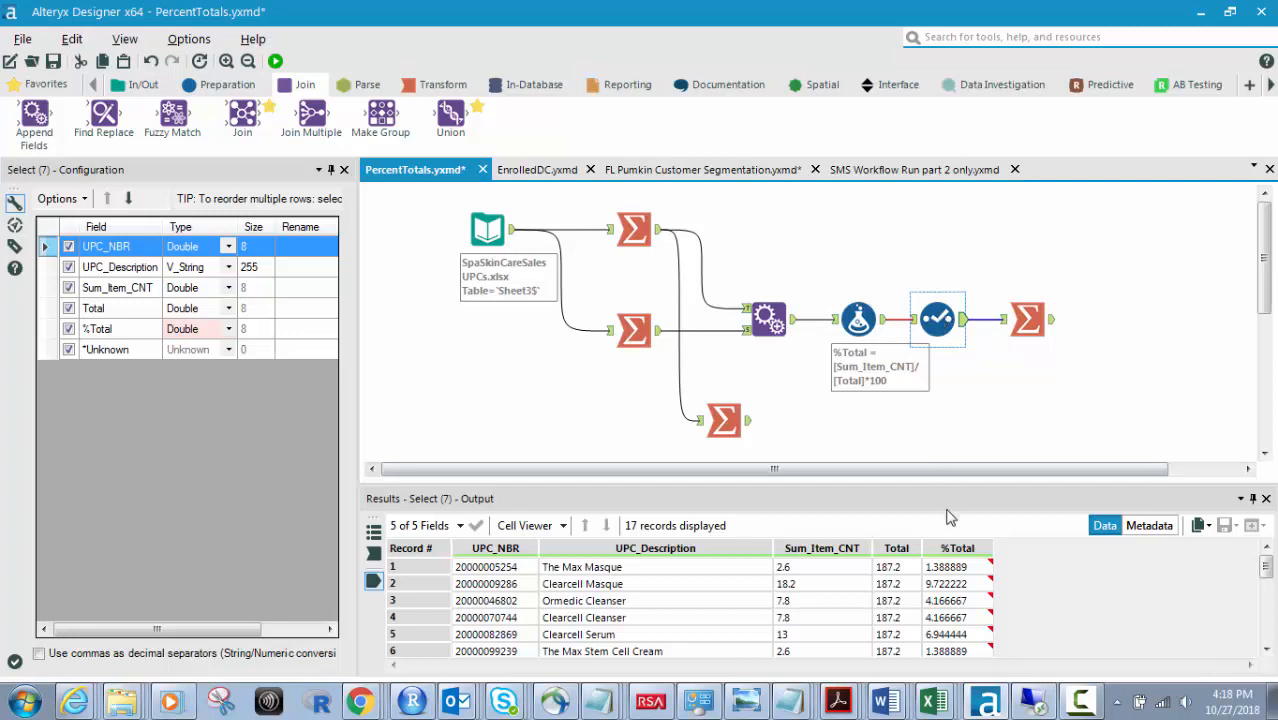
left_click(858, 320)
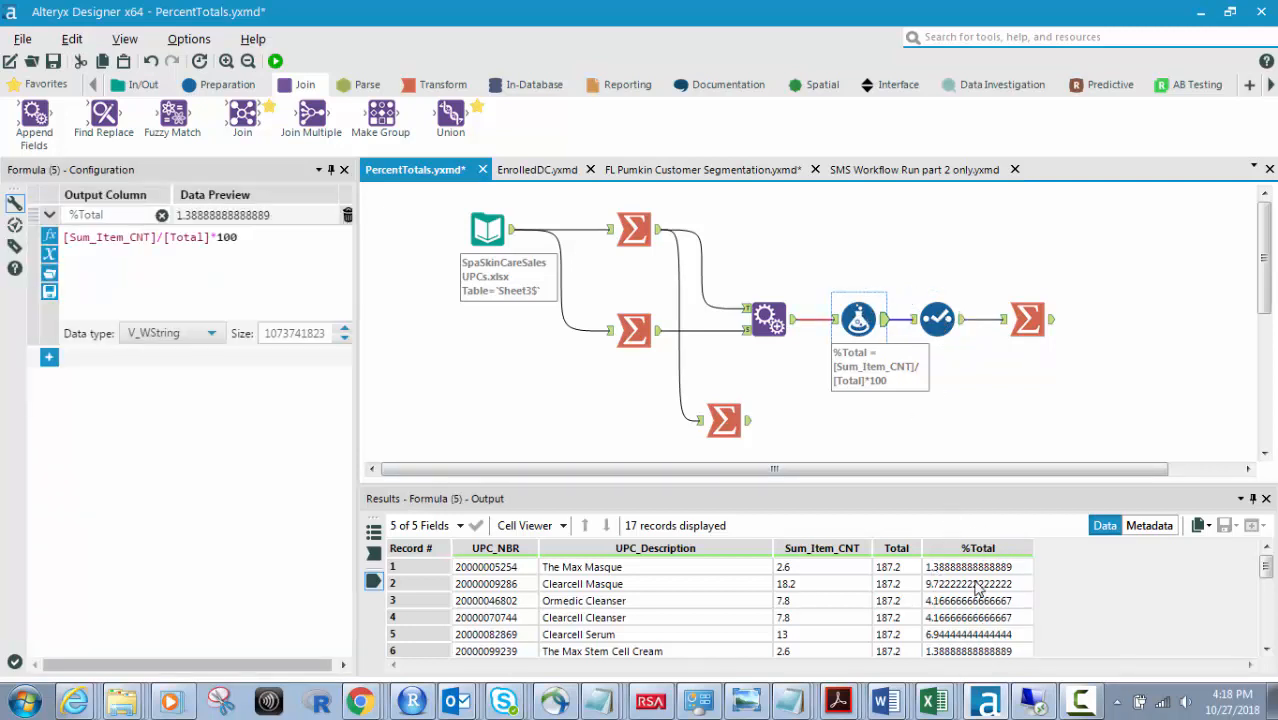
left_click(936, 318)
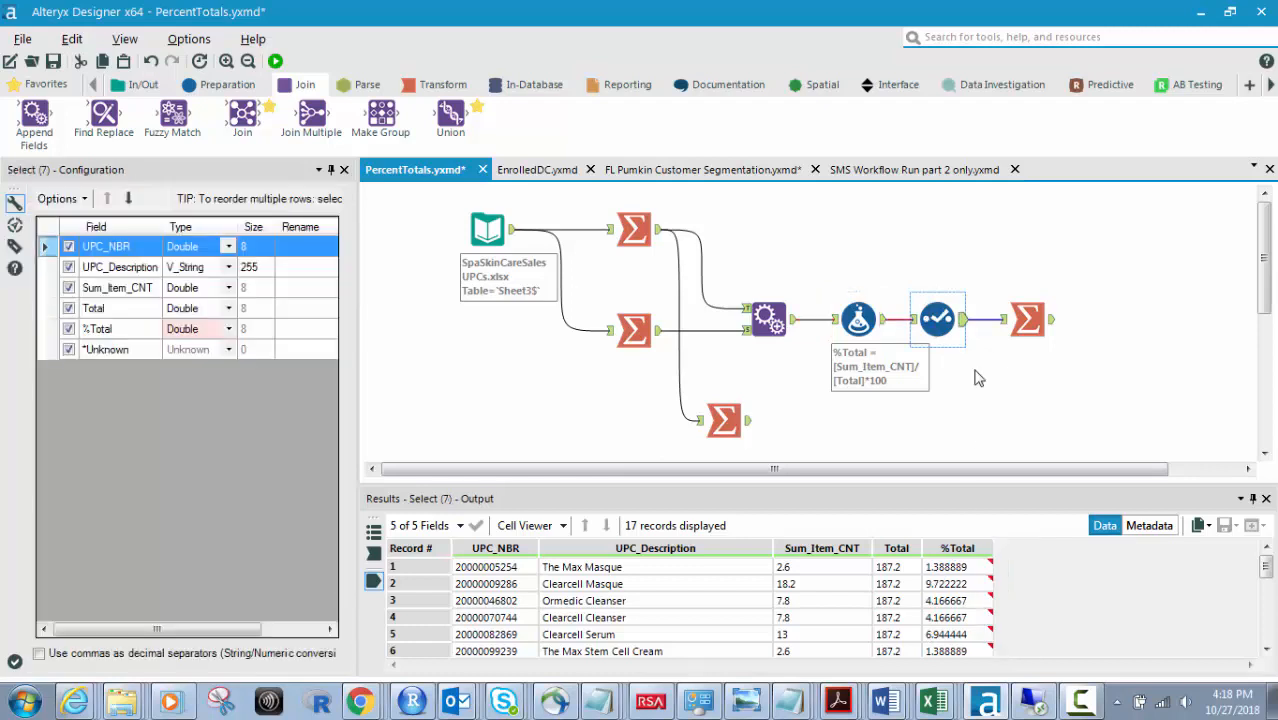
Inspect the final Summarize tool's actions and its output records of summed %Total by UPC
left_click(1027, 315)
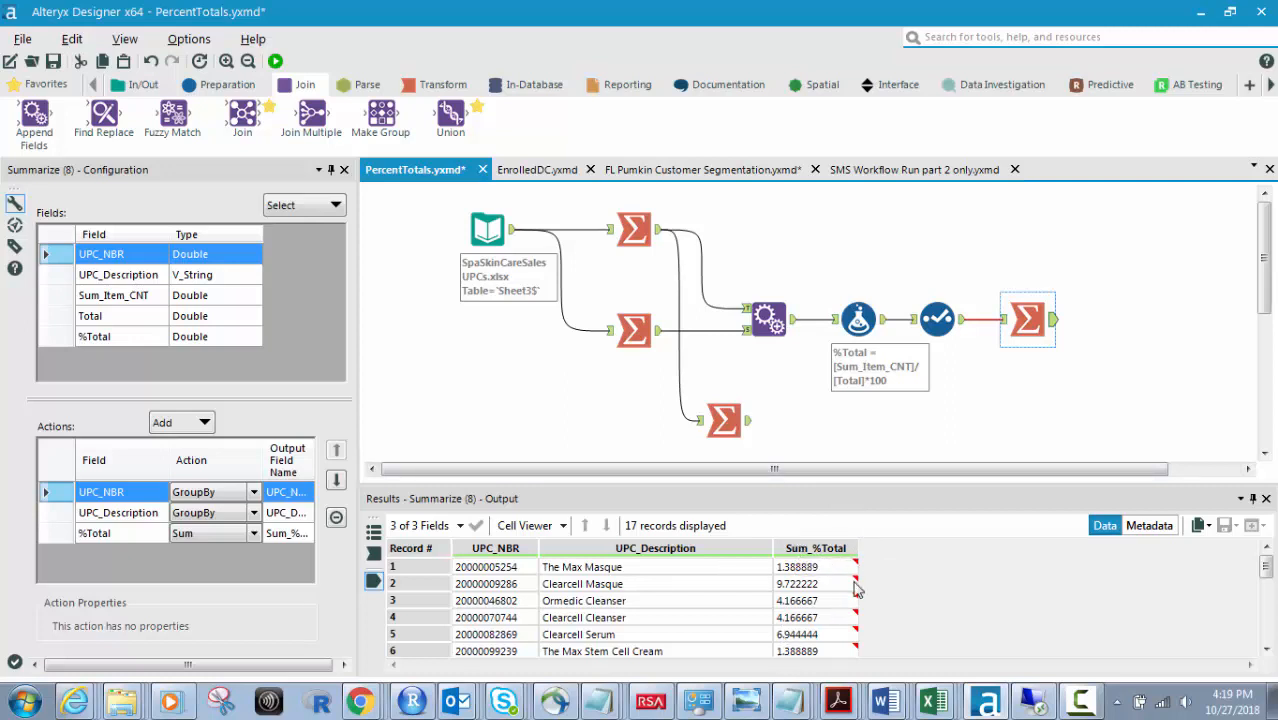
mouse_move(1266, 566)
left_mouse_down()
mouse_move(1267, 628)
mouse_move(1266, 566)
left_mouse_up()
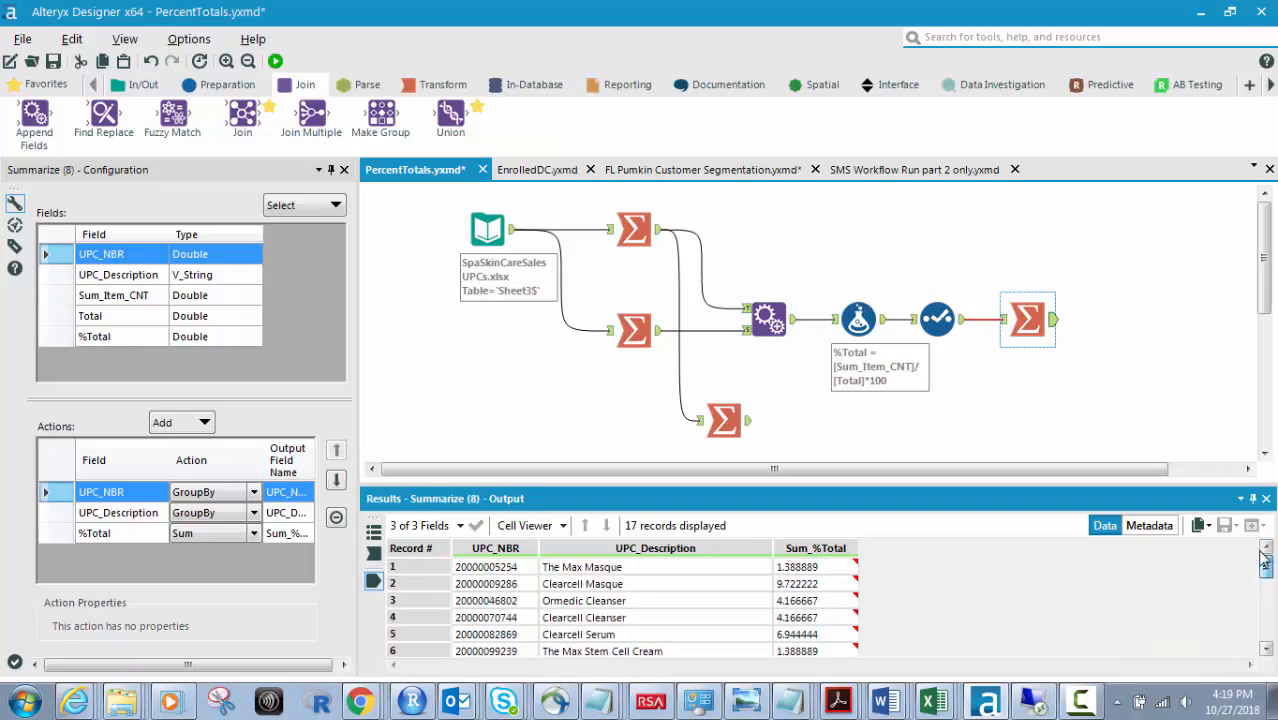
left_click(1012, 378)
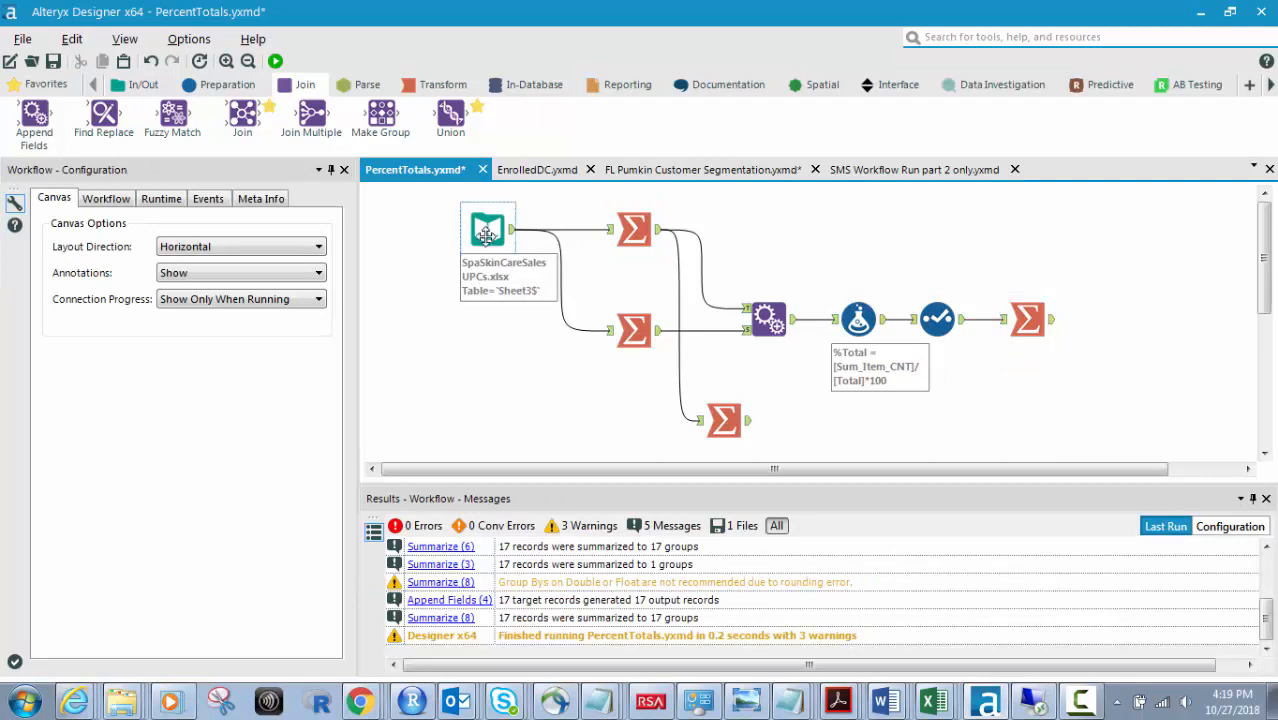
Look through the UPC records in the Input Data tool's preview down to the last row
left_click(487, 233)
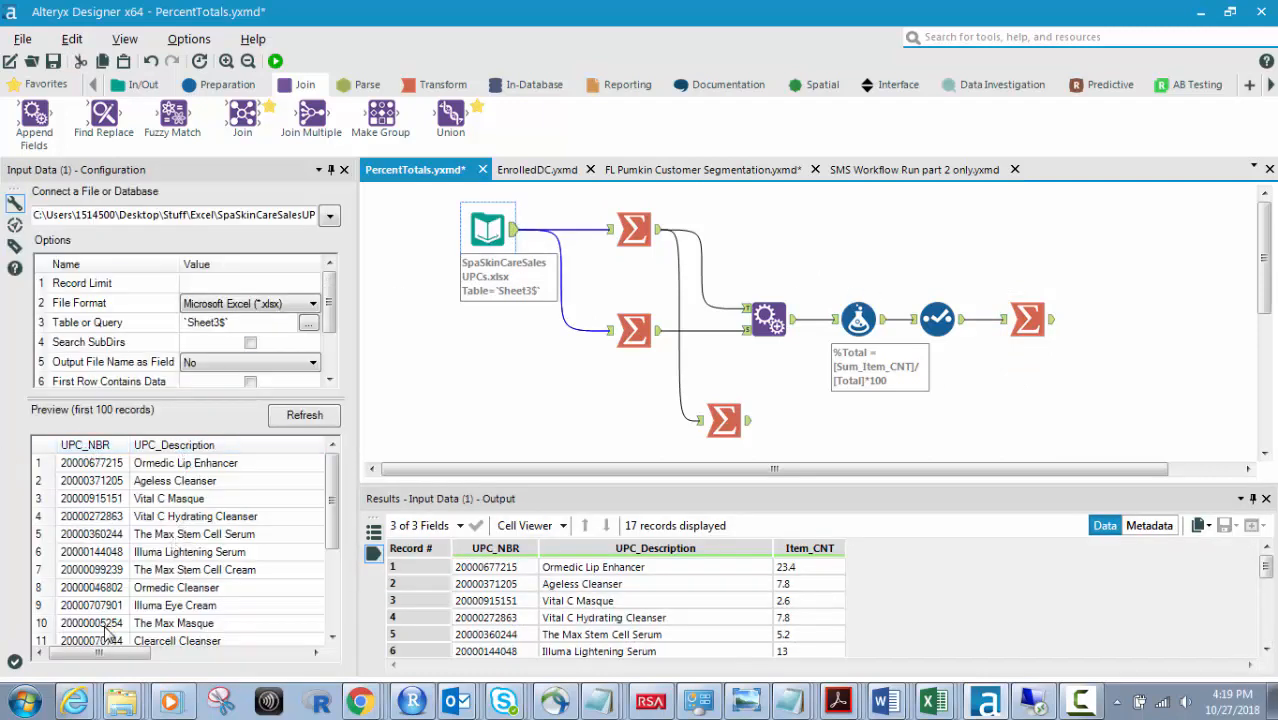
mouse_move(99, 655)
left_mouse_down()
mouse_move(258, 655)
mouse_move(112, 657)
left_mouse_up()
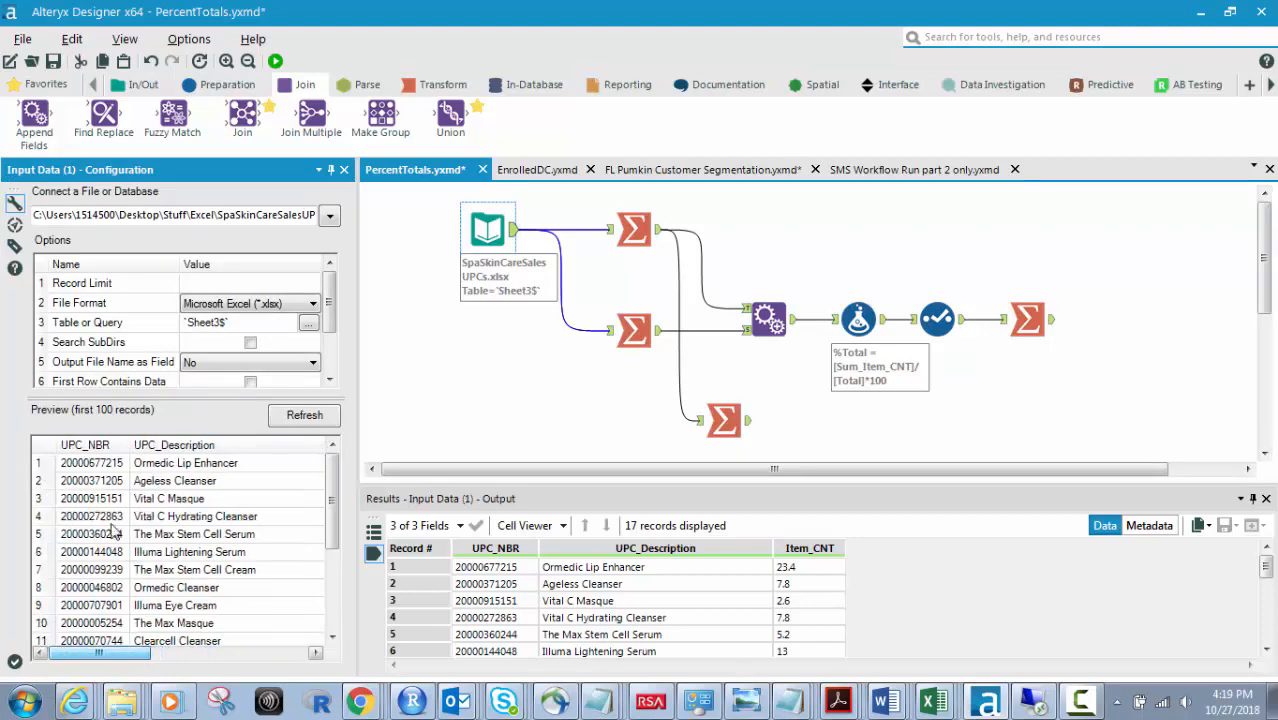
left_click_drag(331, 485, 328, 538)
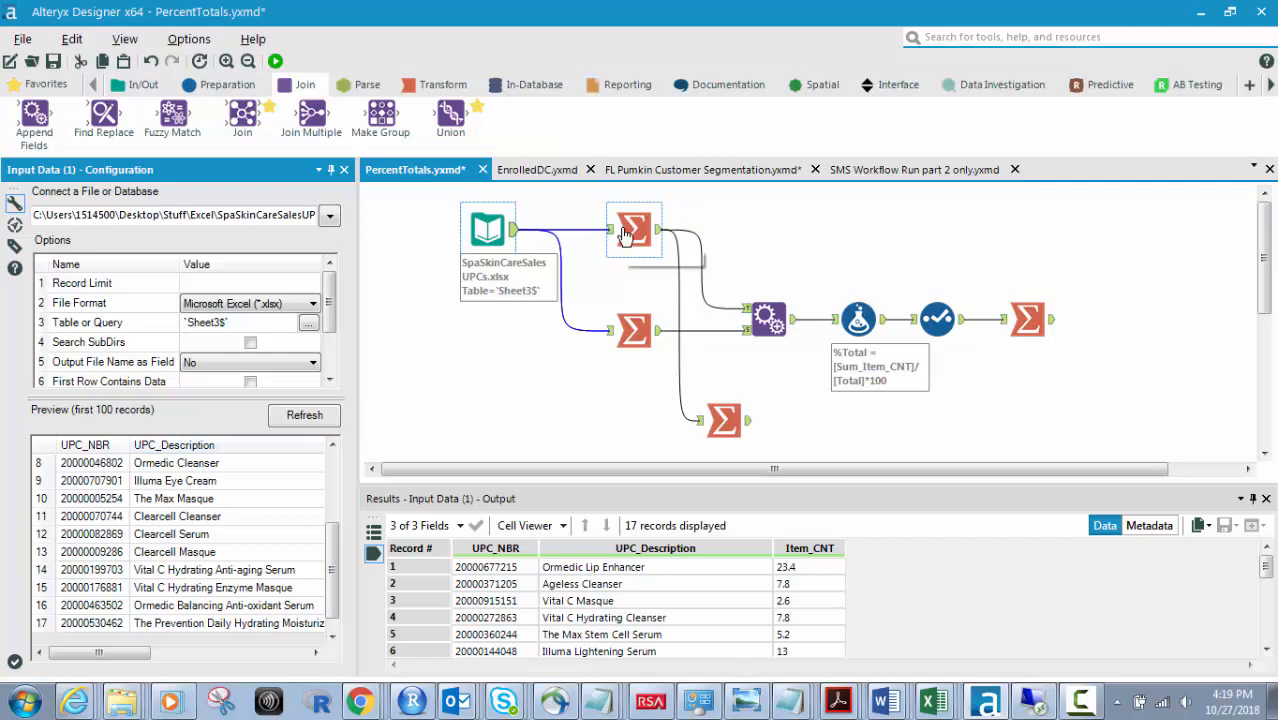
Trace the per-UPC item sums and the overall Total from their Summarize tools into the Append Fields tool's output
left_click(657, 234)
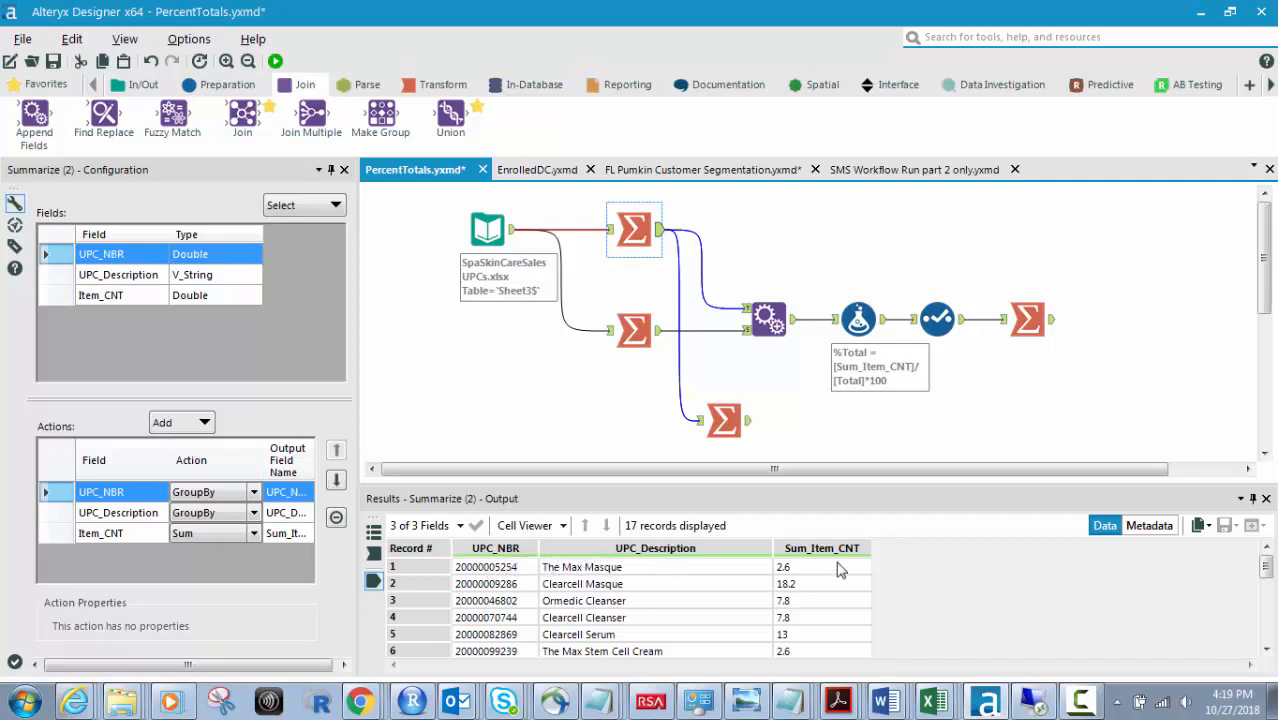
left_click(657, 340)
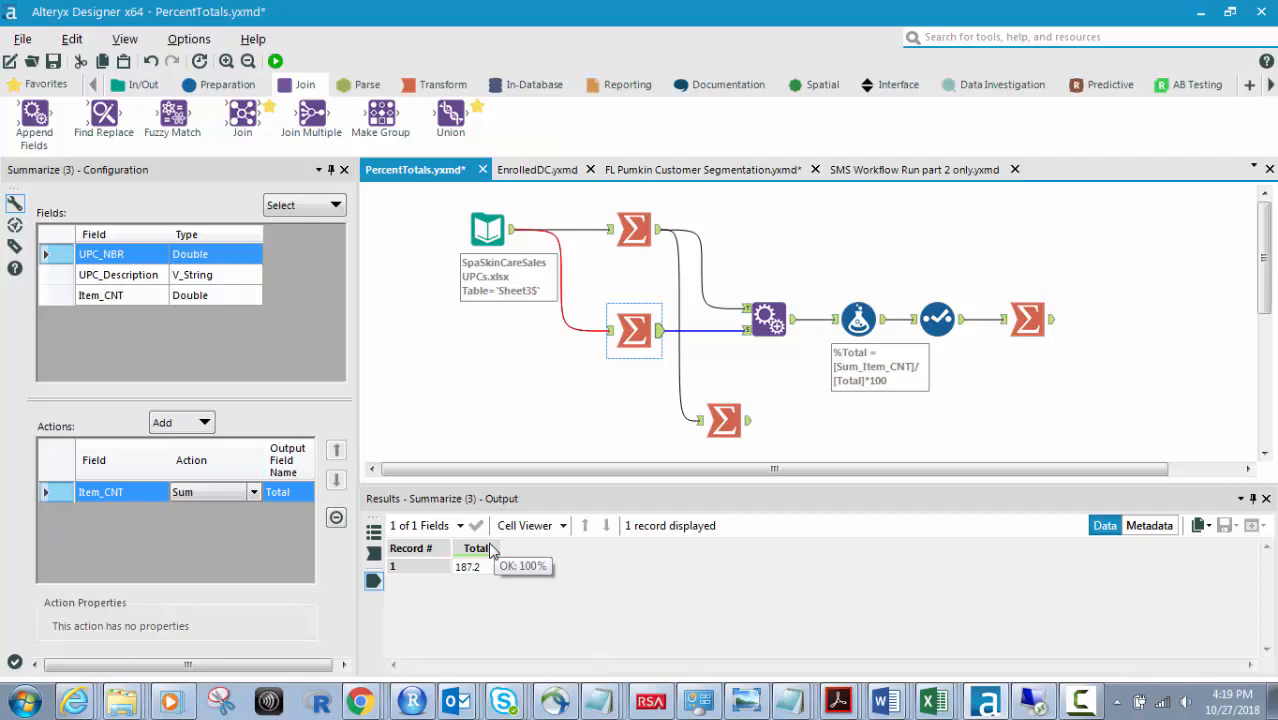
left_click(770, 318)
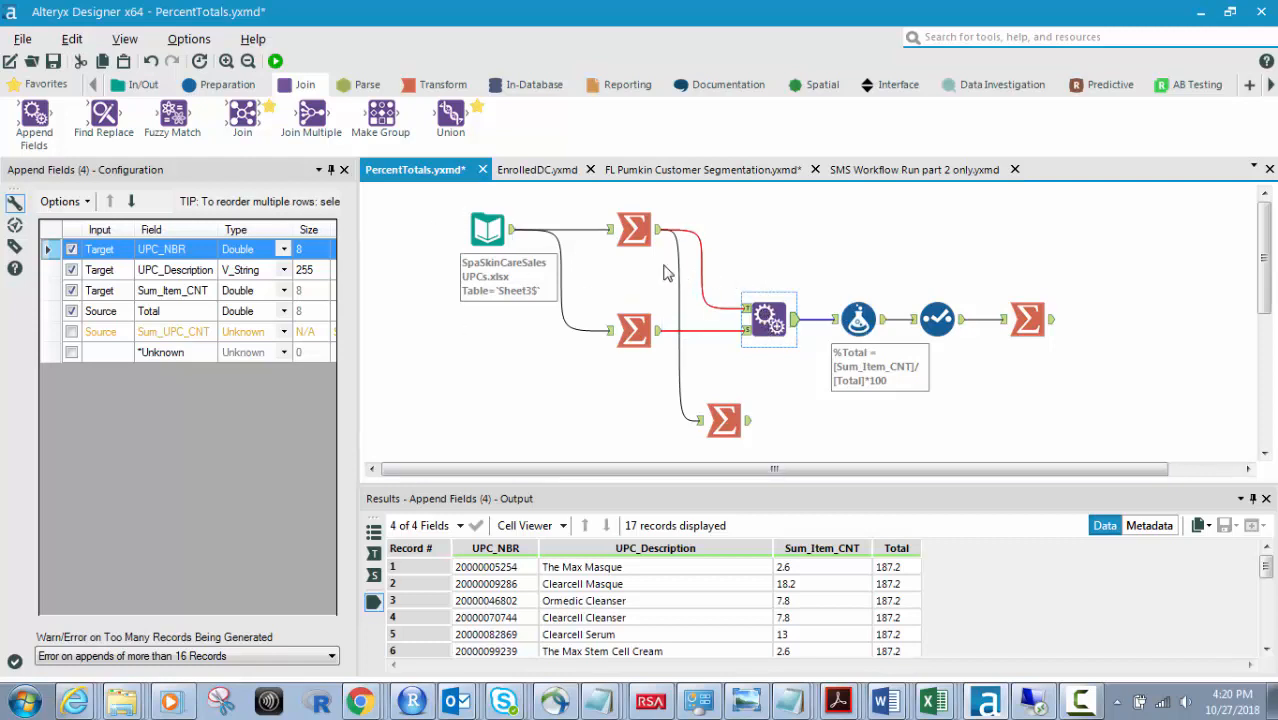
left_click(633, 229)
left_click(764, 316)
left_click(88, 204)
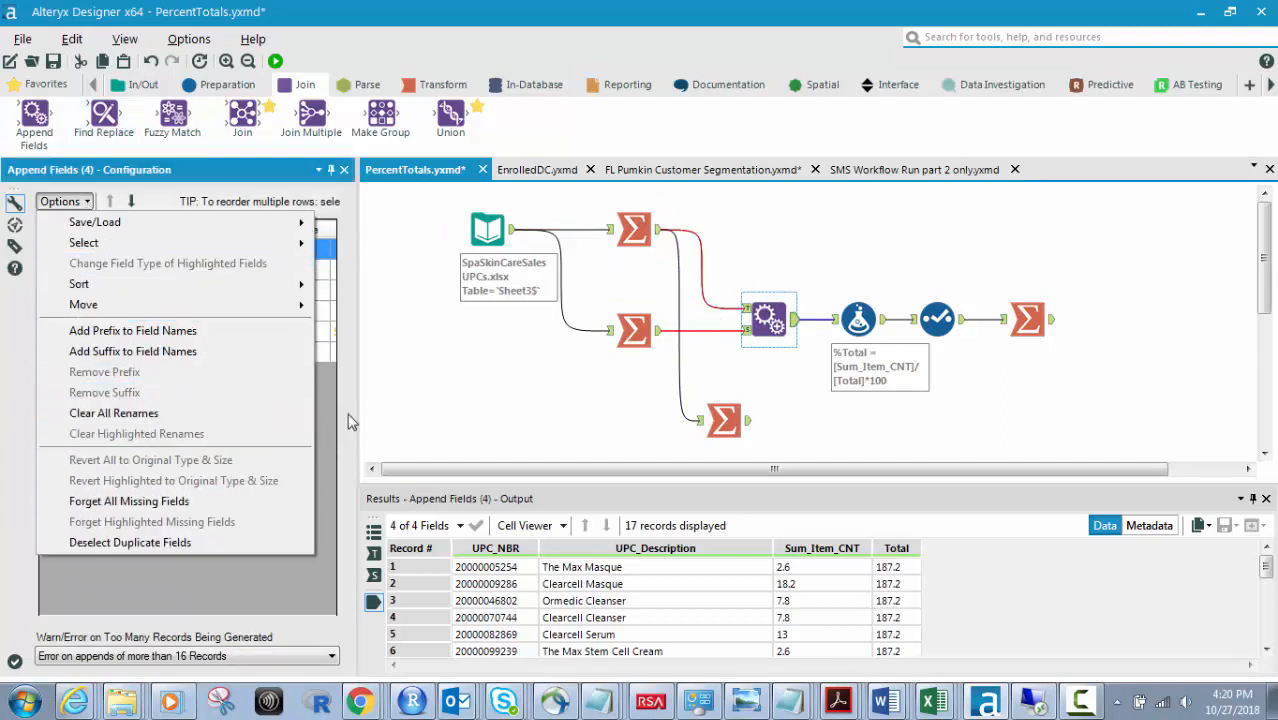
left_click(388, 416)
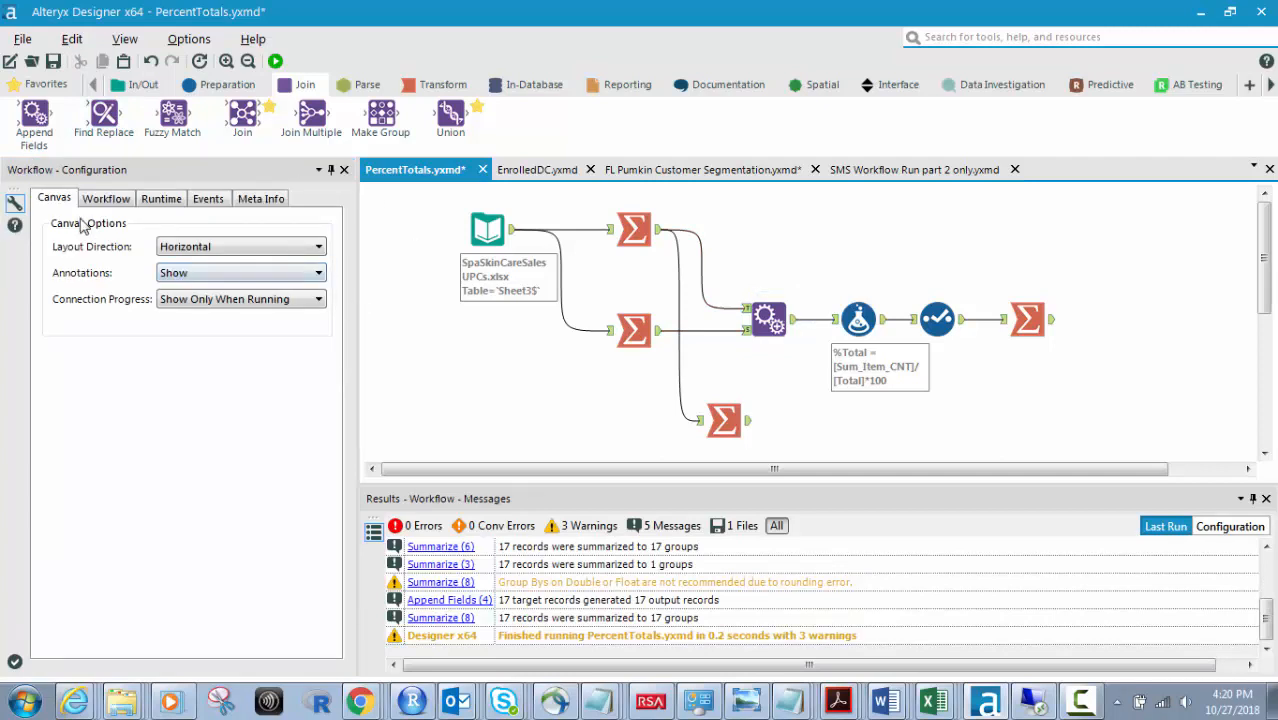
left_click(768, 320)
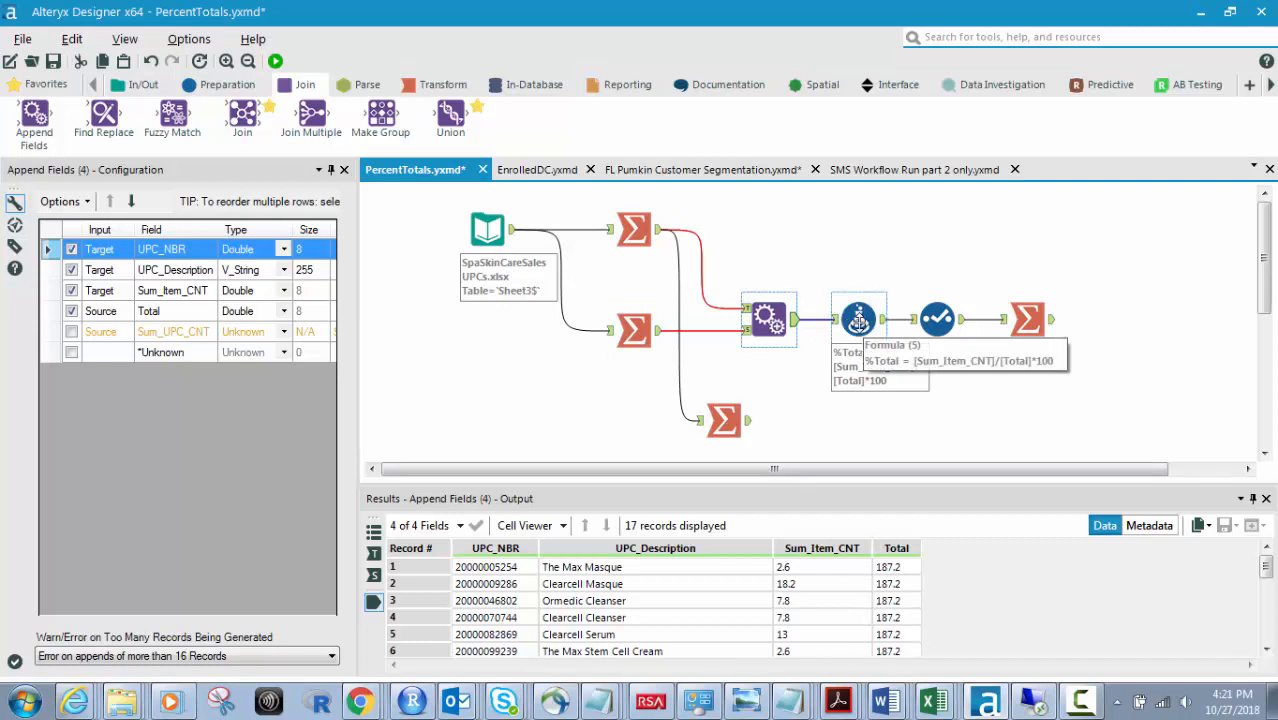
Check the Formula tool's %Total expression and compare its output with the Select tool's %Total column
left_click(858, 318)
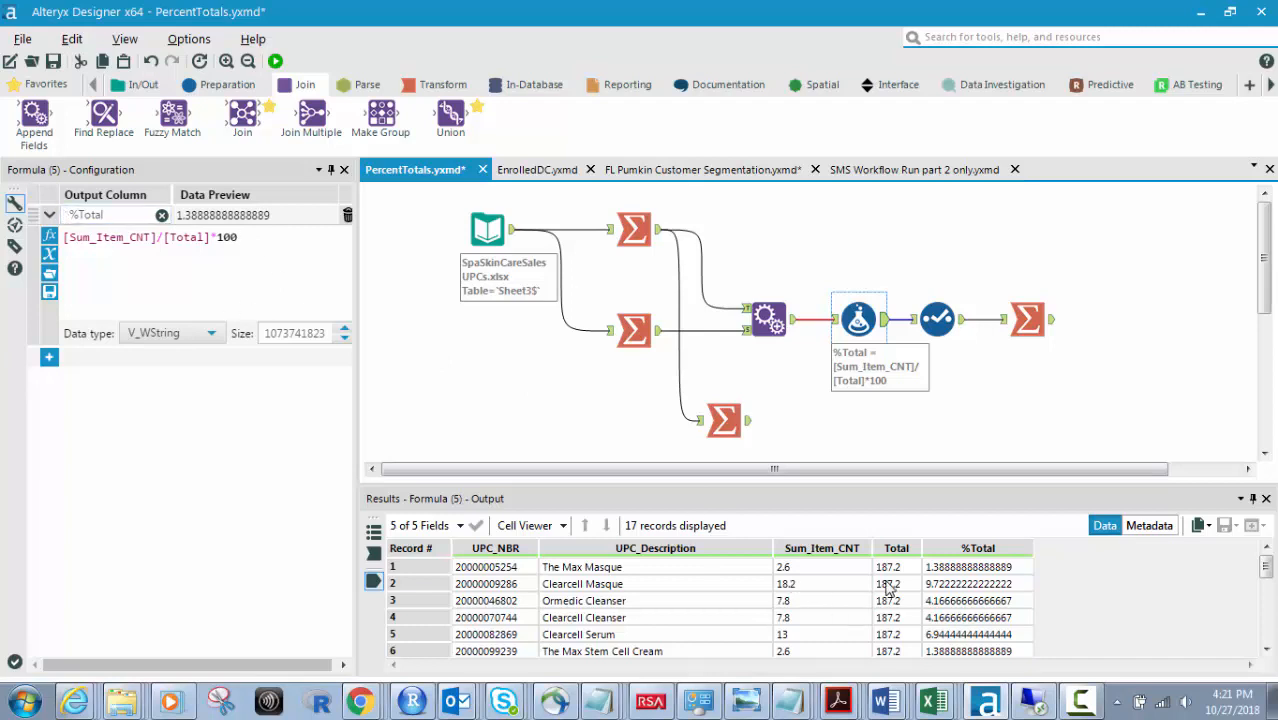
left_click(937, 319)
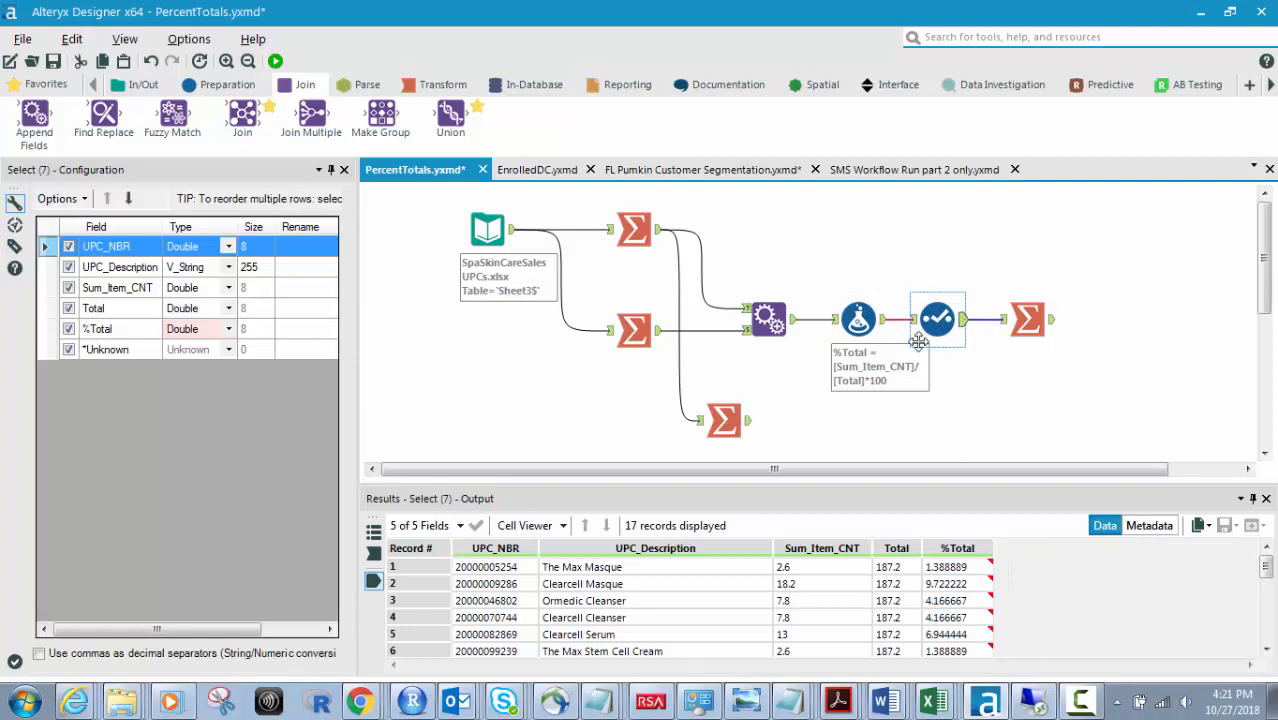
left_click(859, 320)
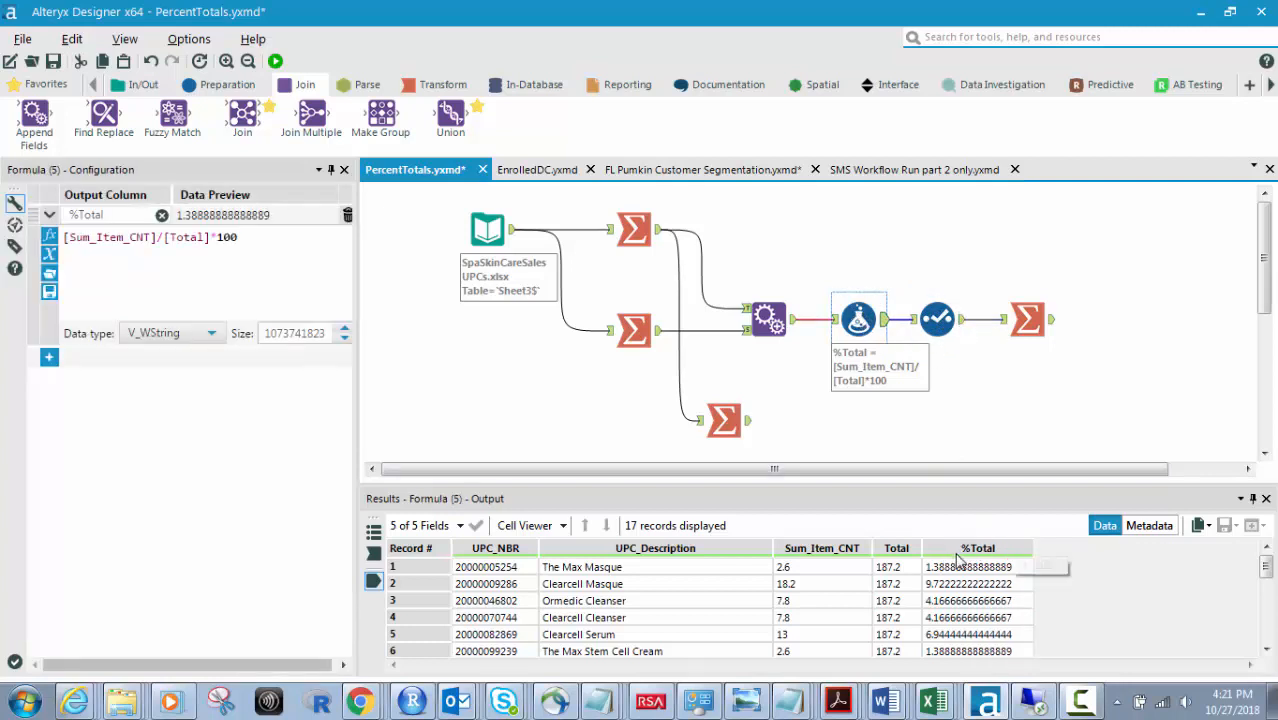
left_click(937, 320)
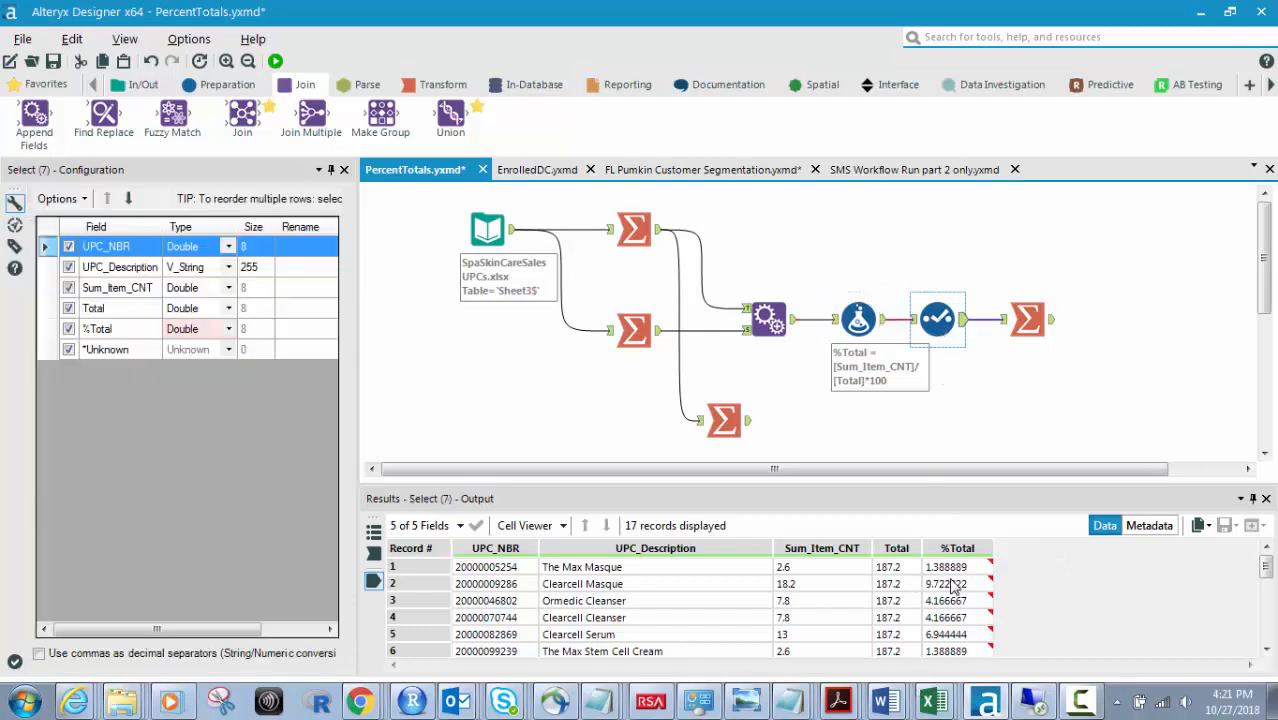
mouse_move(950, 589)
Compare the Select tool's %Total values with the final Summarize tool's grouping, sum action and output
left_click(1026, 320)
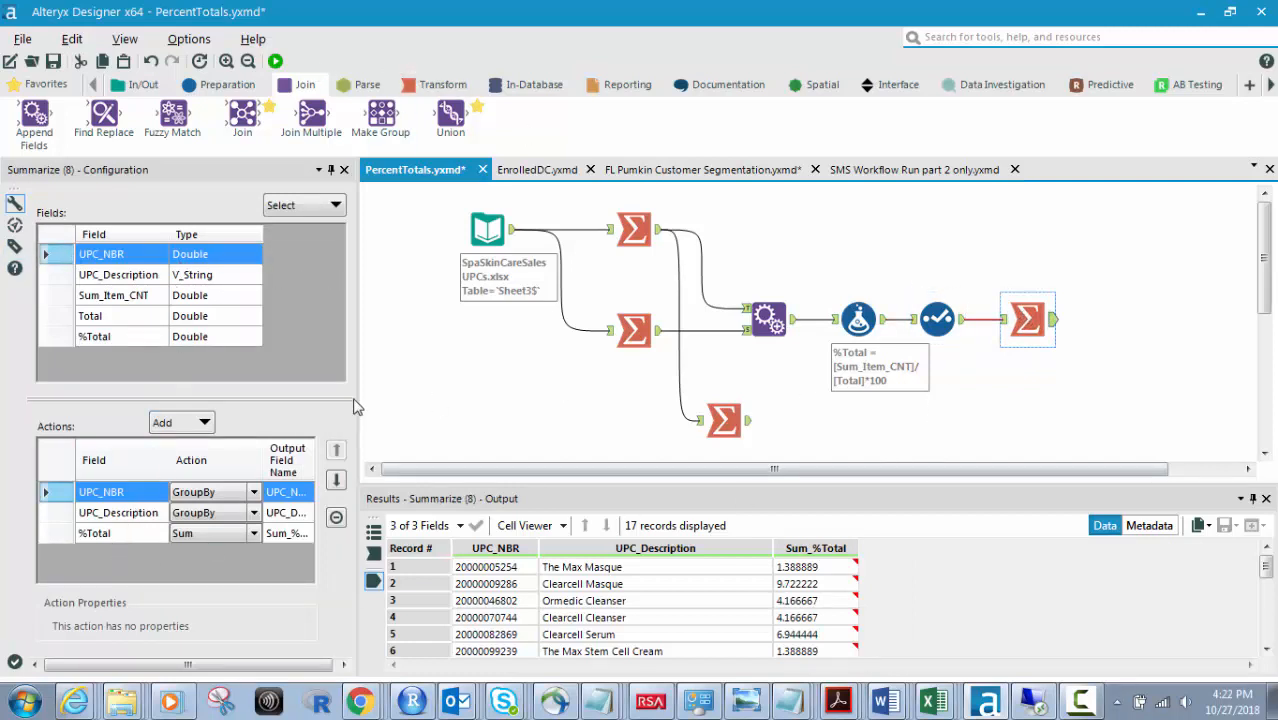
left_click(940, 322)
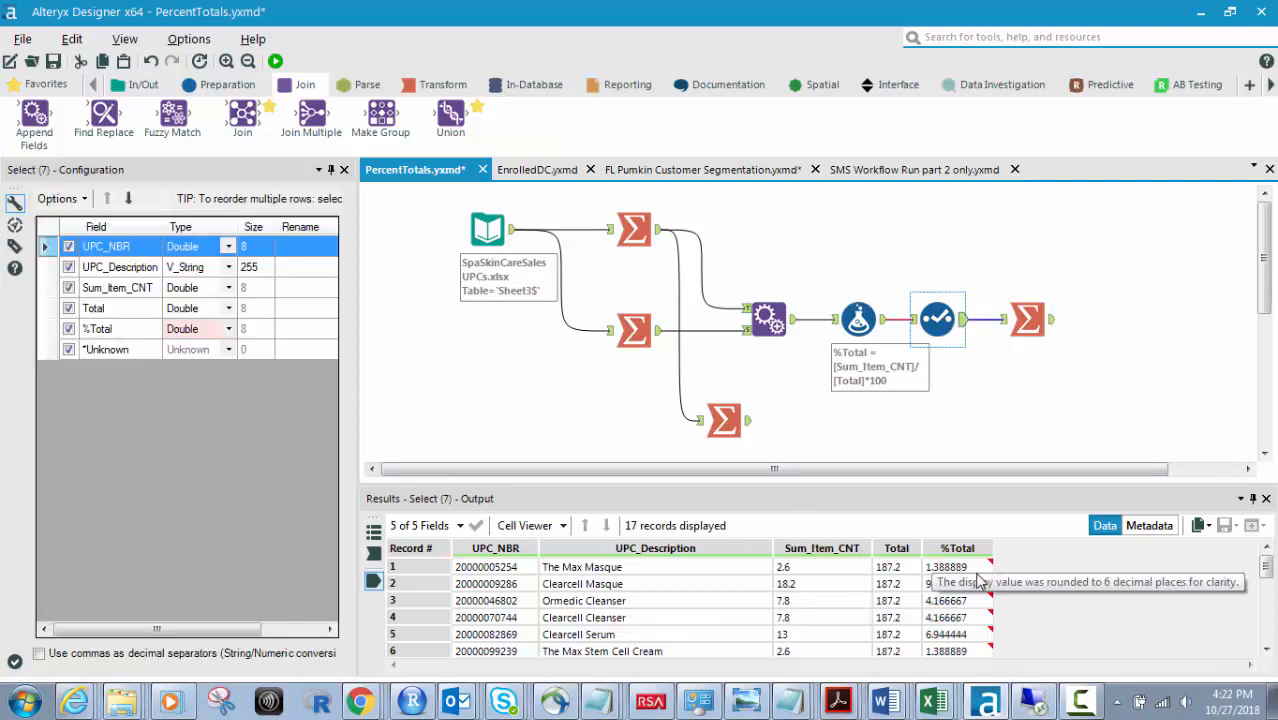
left_click(1030, 320)
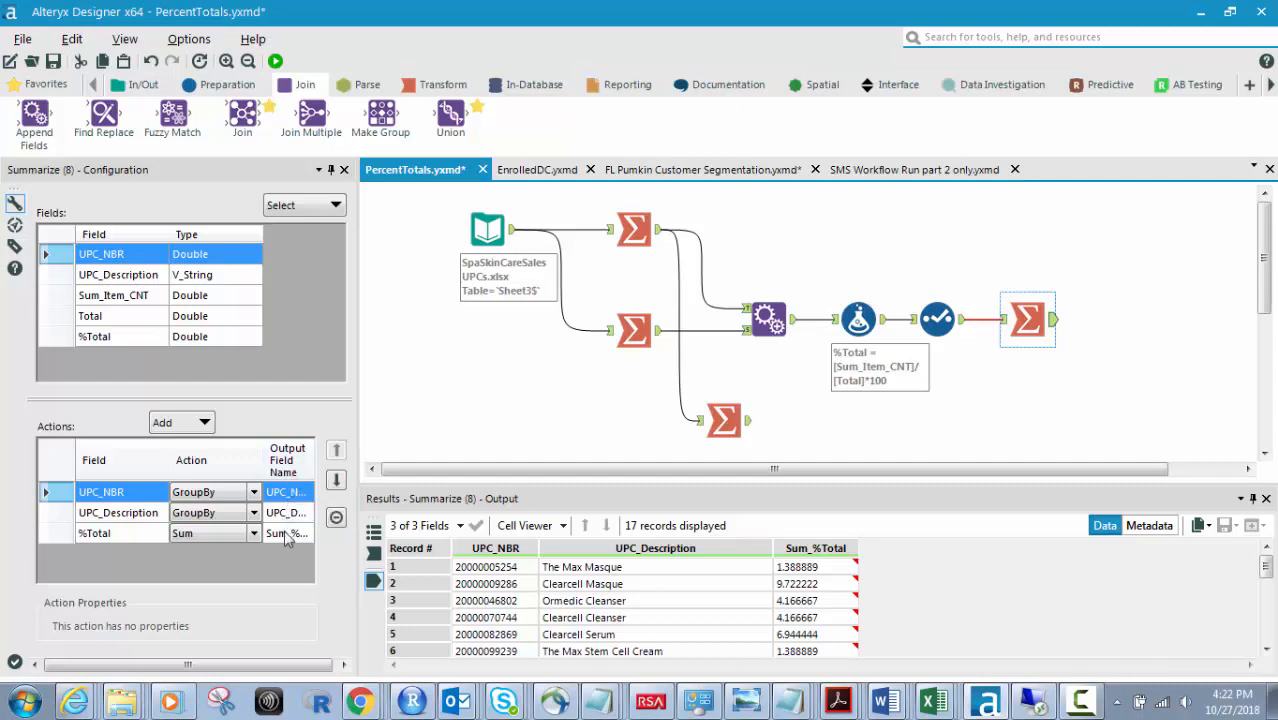
Rename the output field of the %Total sum to %Total in the final Summarize tool, with the full output name column in view
left_click(286, 533)
left_click(286, 533)
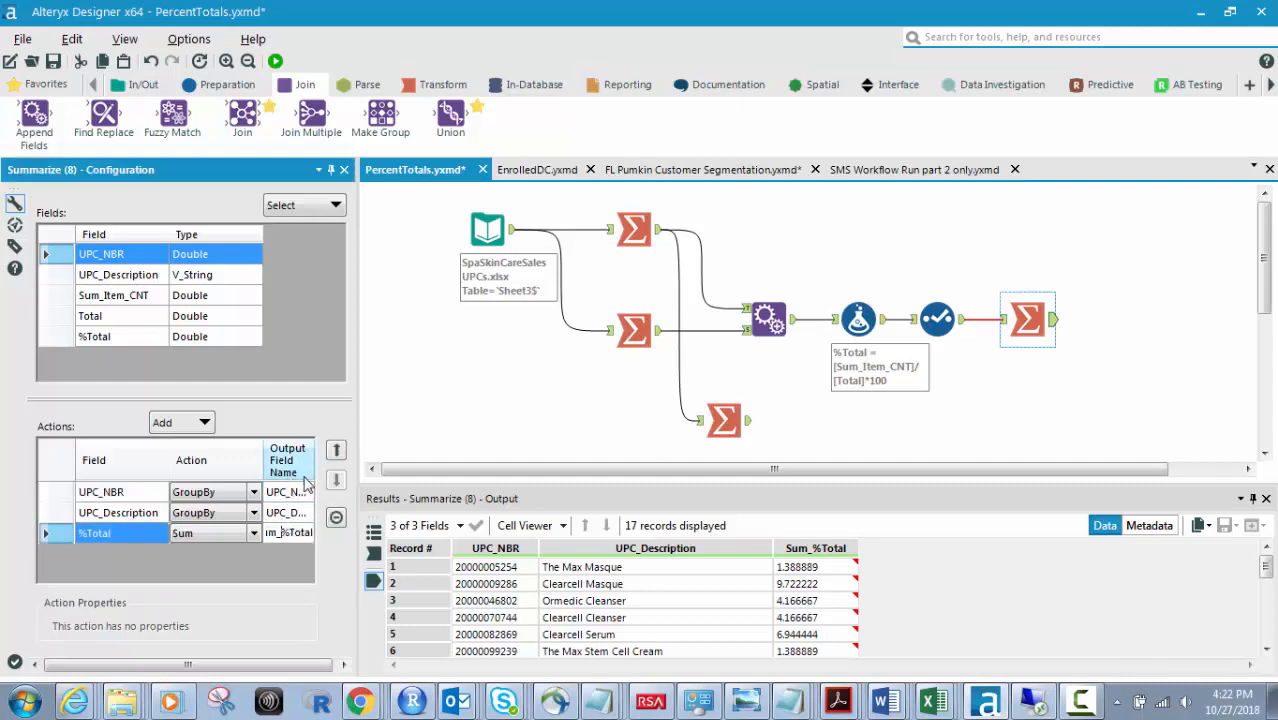
left_click_drag(363, 407, 424, 407)
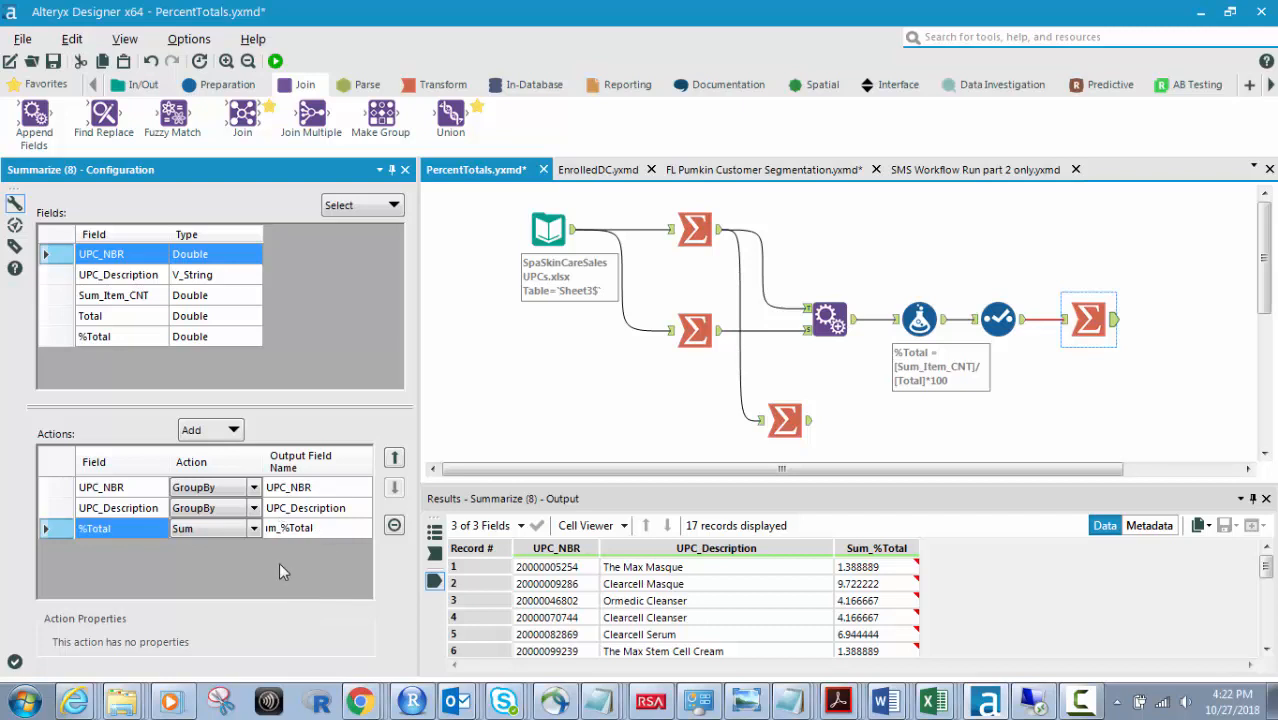
key("BackSpace")
key("BackSpace")
key("BackSpace")
key("BackSpace")
left_click(620, 412)
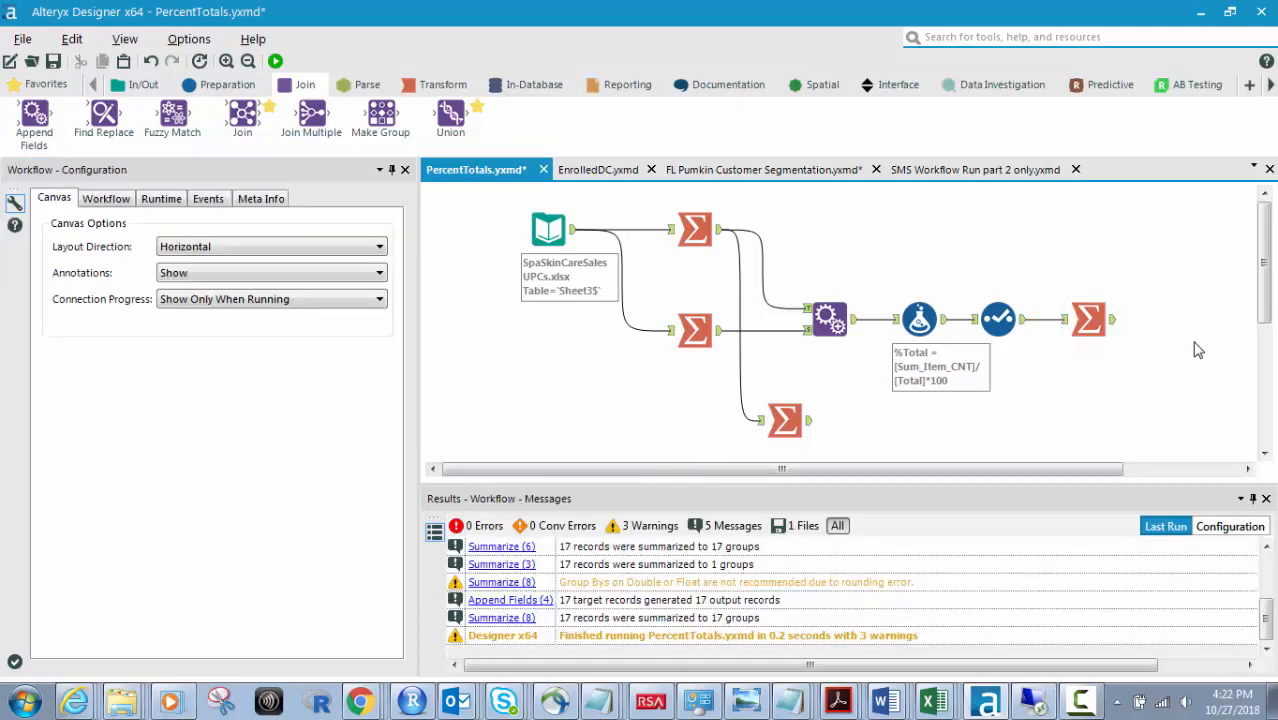
left_click(1112, 328)
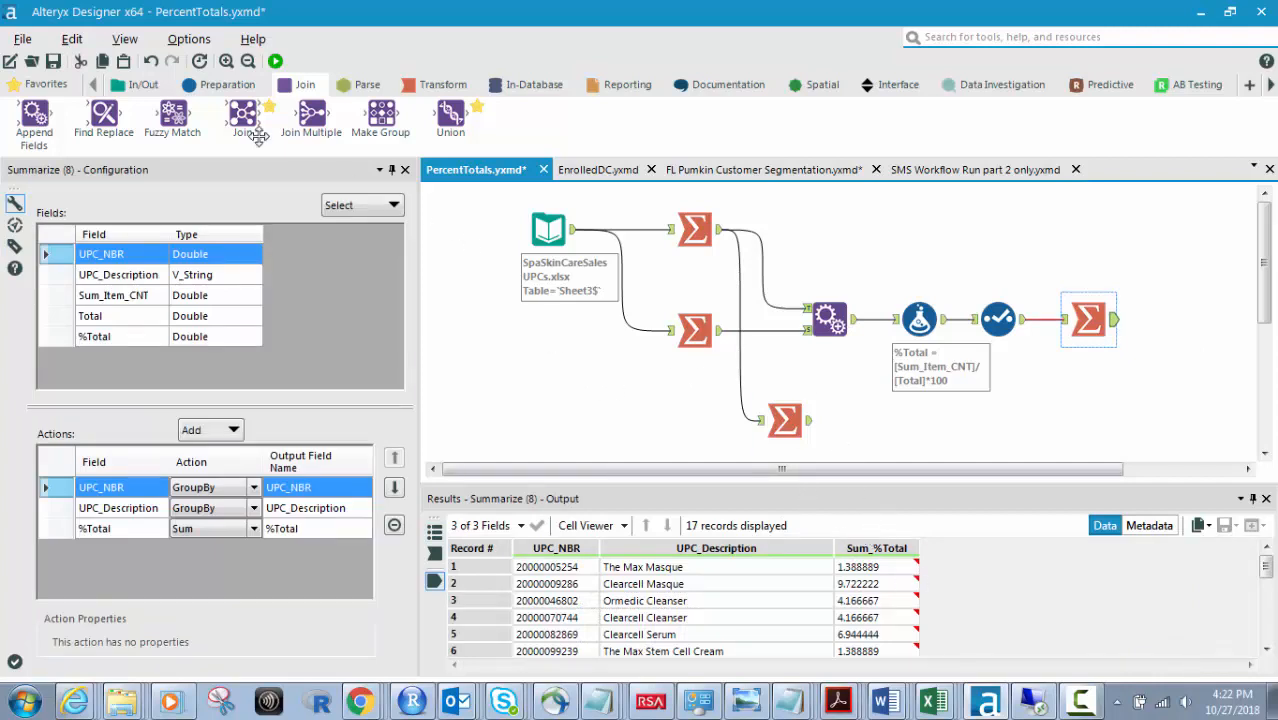
Rerun the PercentTotals workflow and check the final Summarize tool's output
left_click(275, 61)
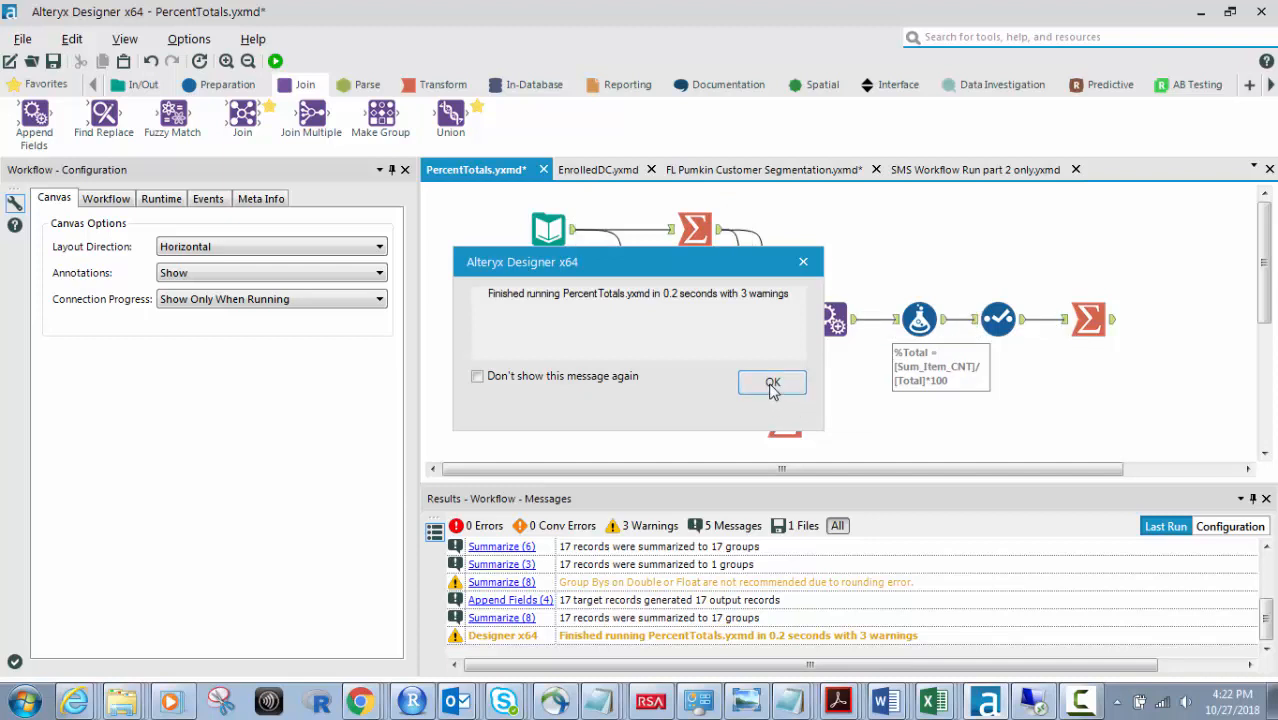
left_click(772, 386)
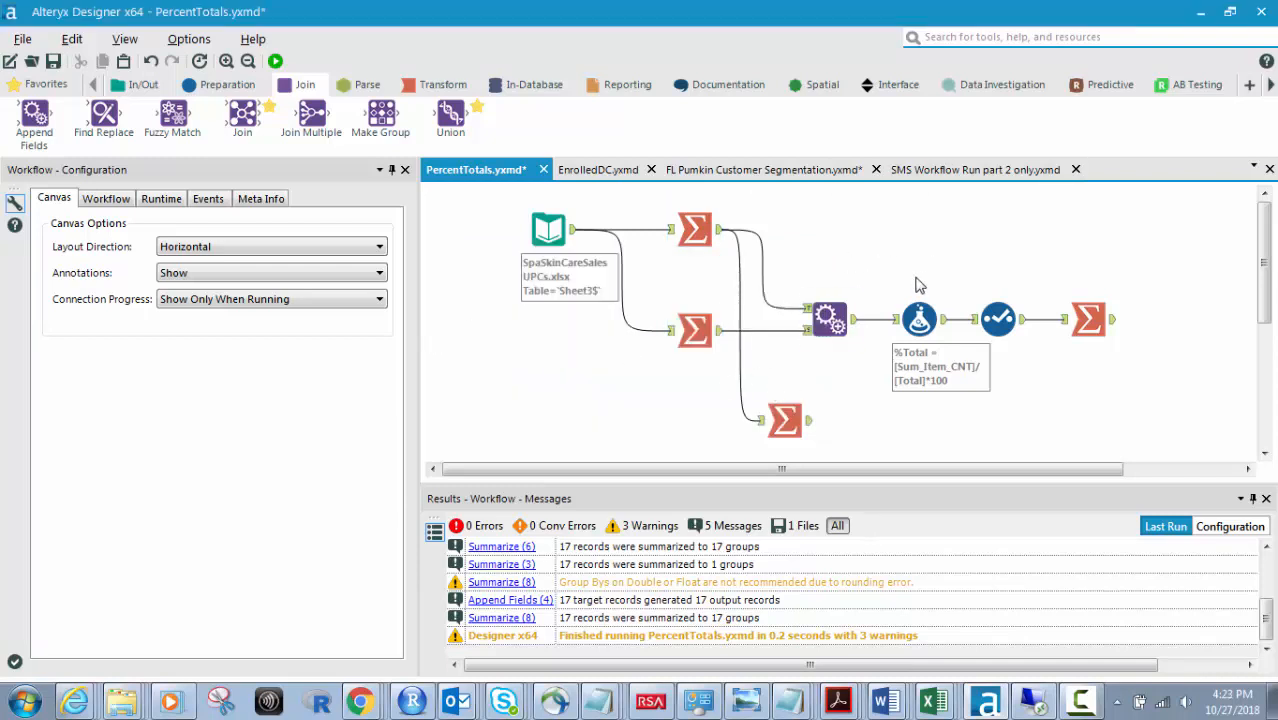
left_click(1108, 321)
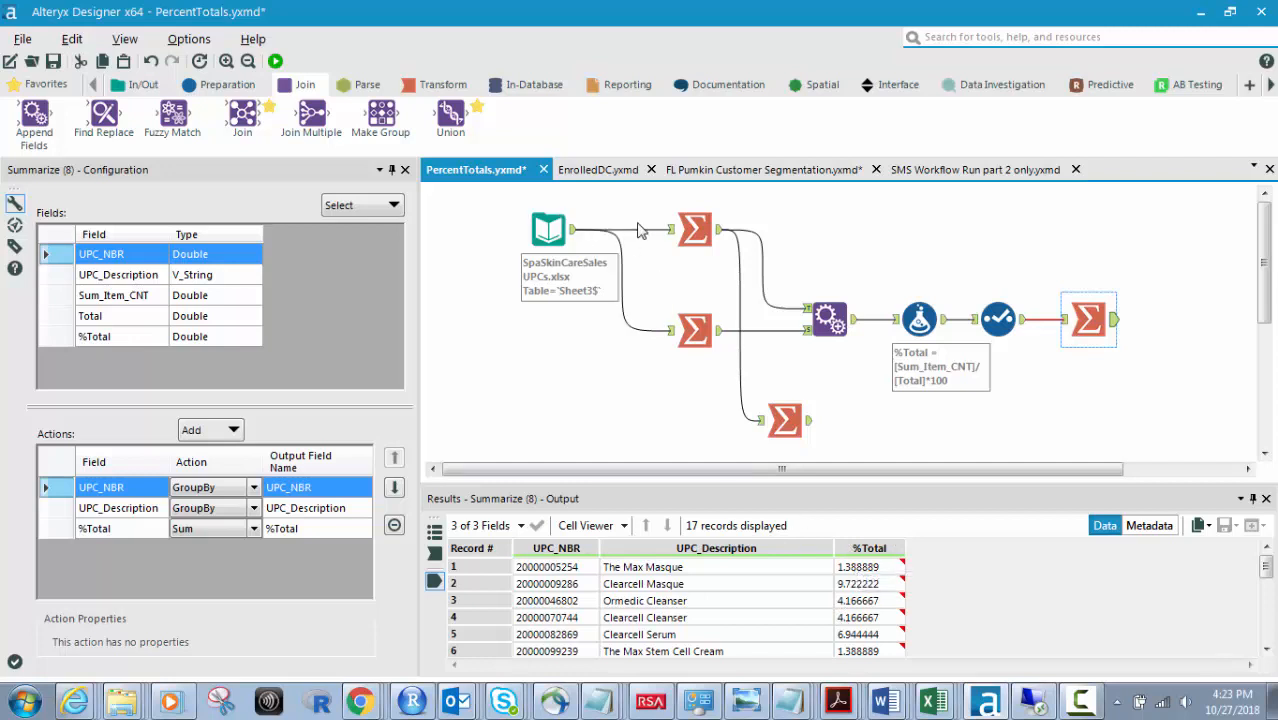
Select every tool downstream of the Input Data tool and look over the actions available for the group
left_click_drag(646, 191, 1135, 456)
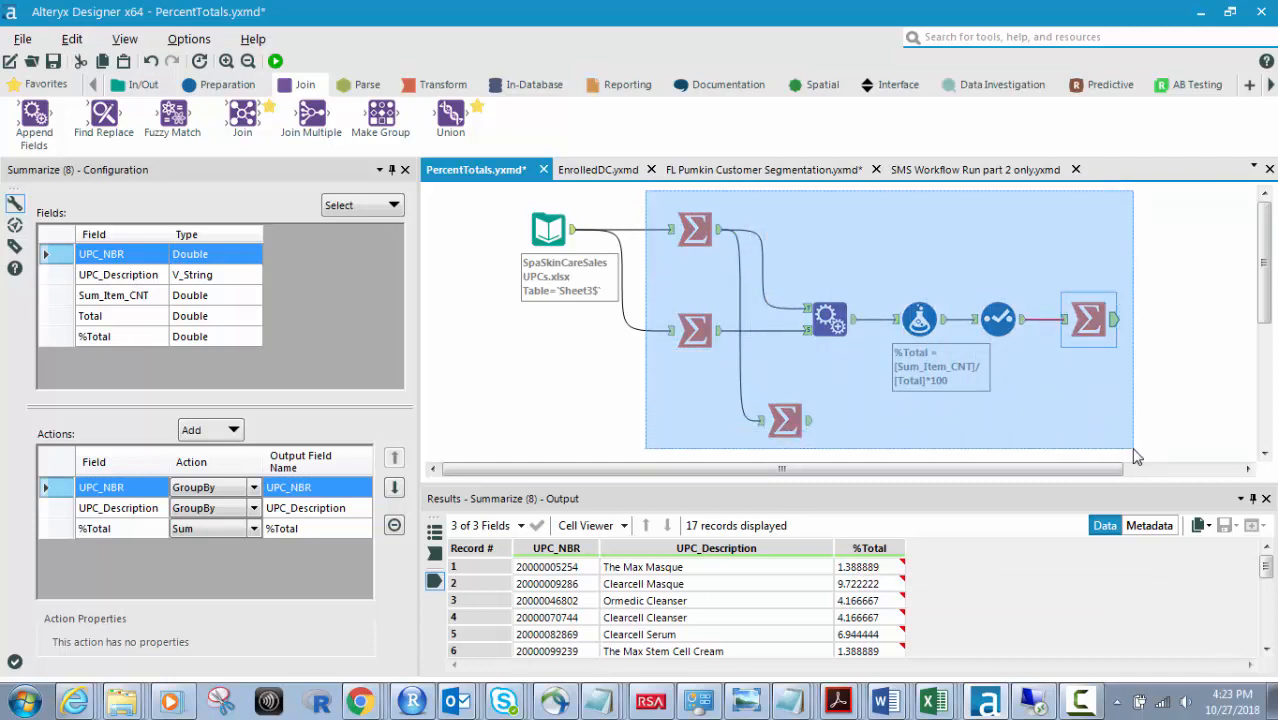
left_click_drag(1135, 456, 1133, 452)
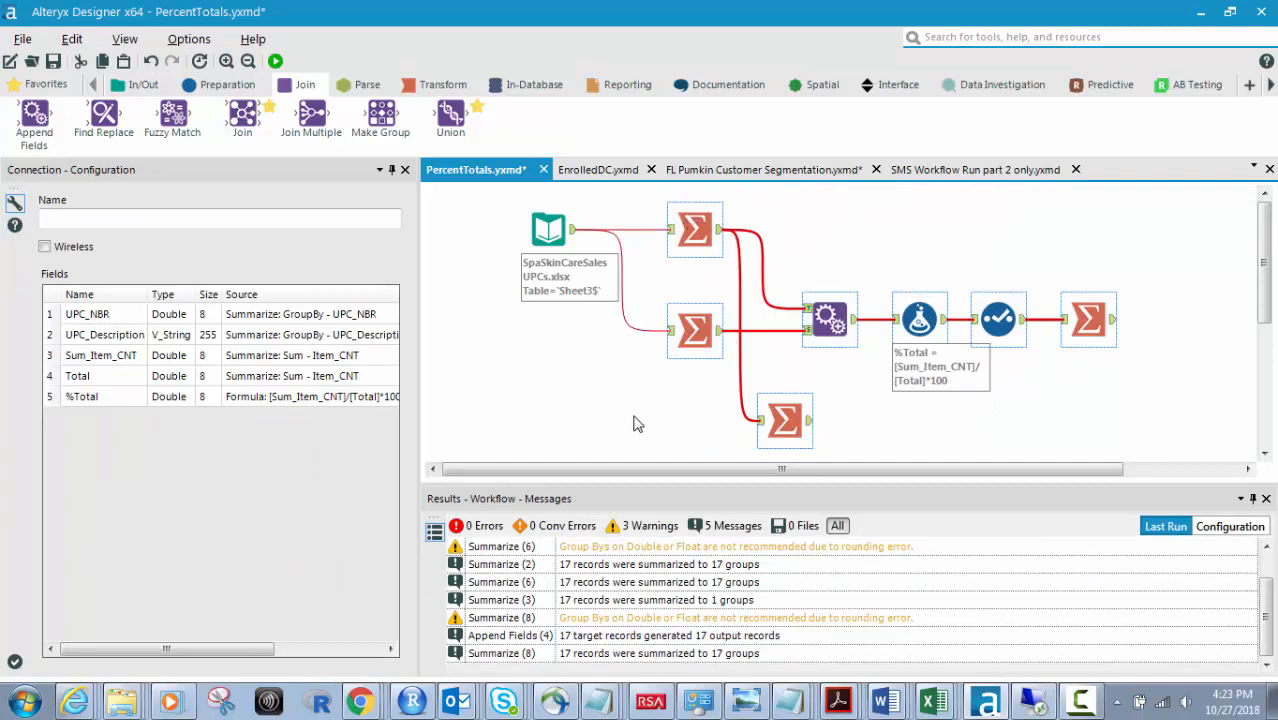
right_click(687, 228)
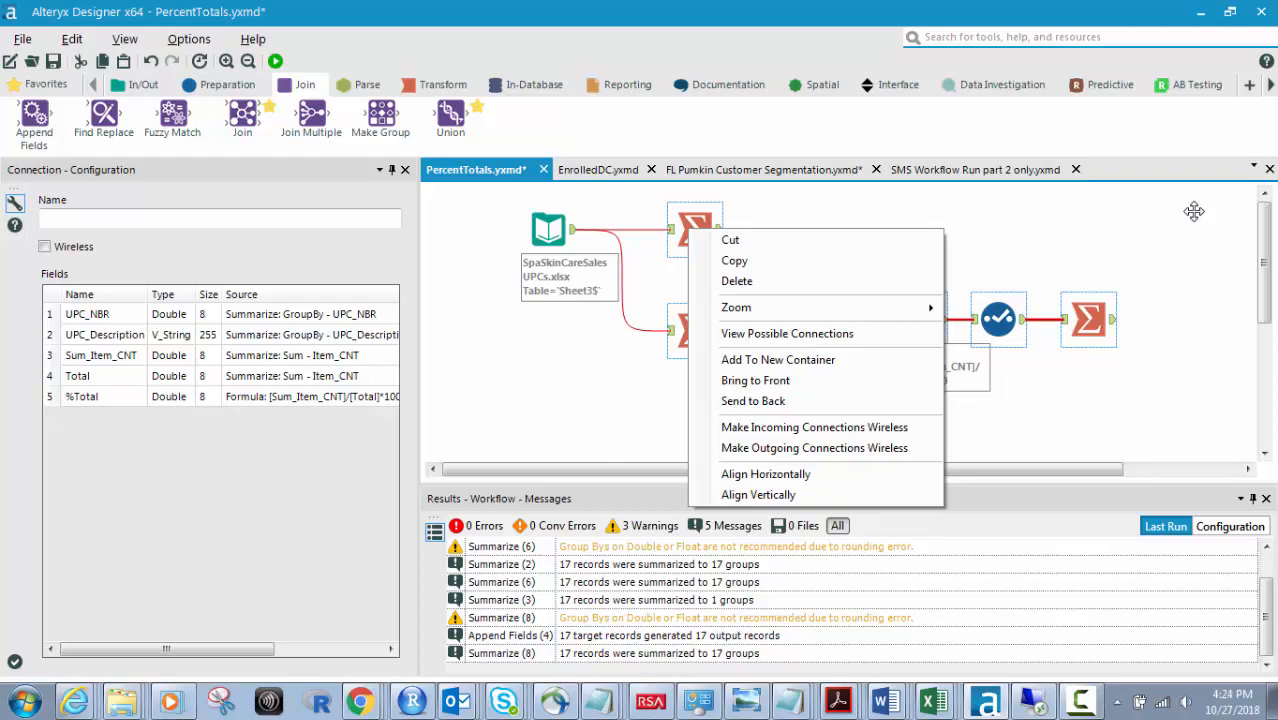
left_click(1089, 402)
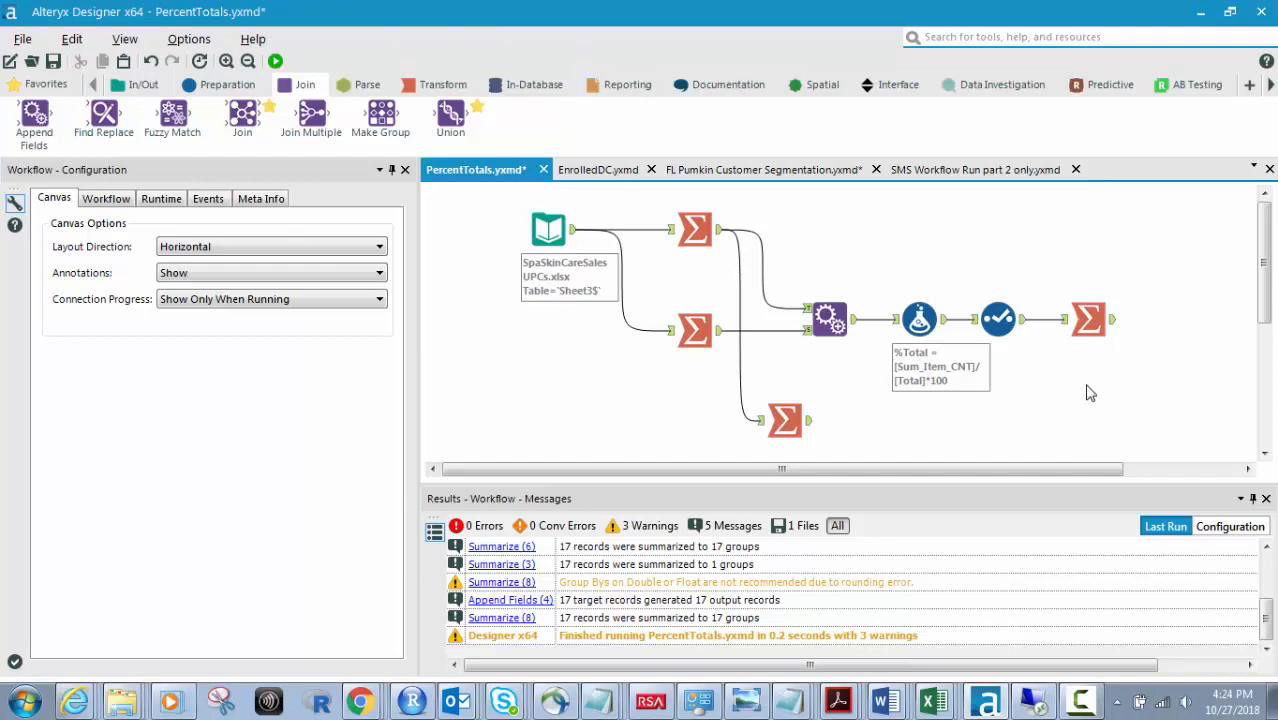
Review the final Summarize tool's %Total output against the Input Data tool's source records and Item_CNT values
left_click(1090, 318)
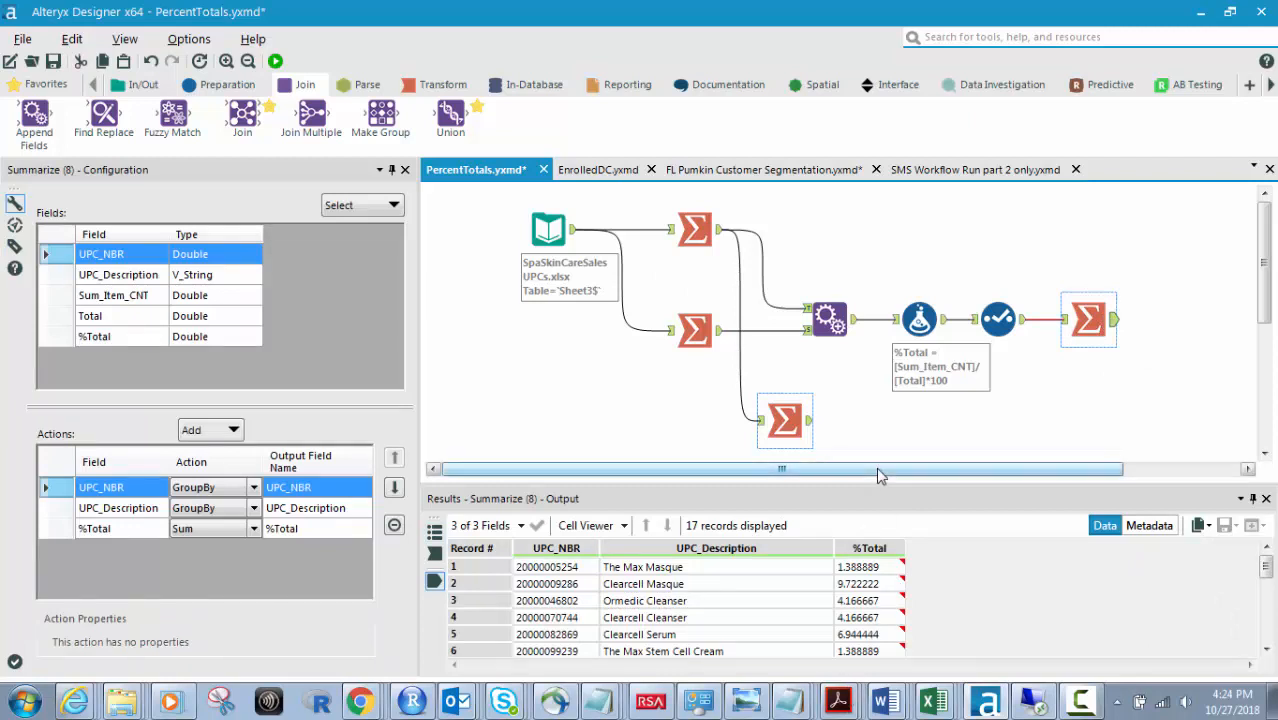
left_click(548, 233)
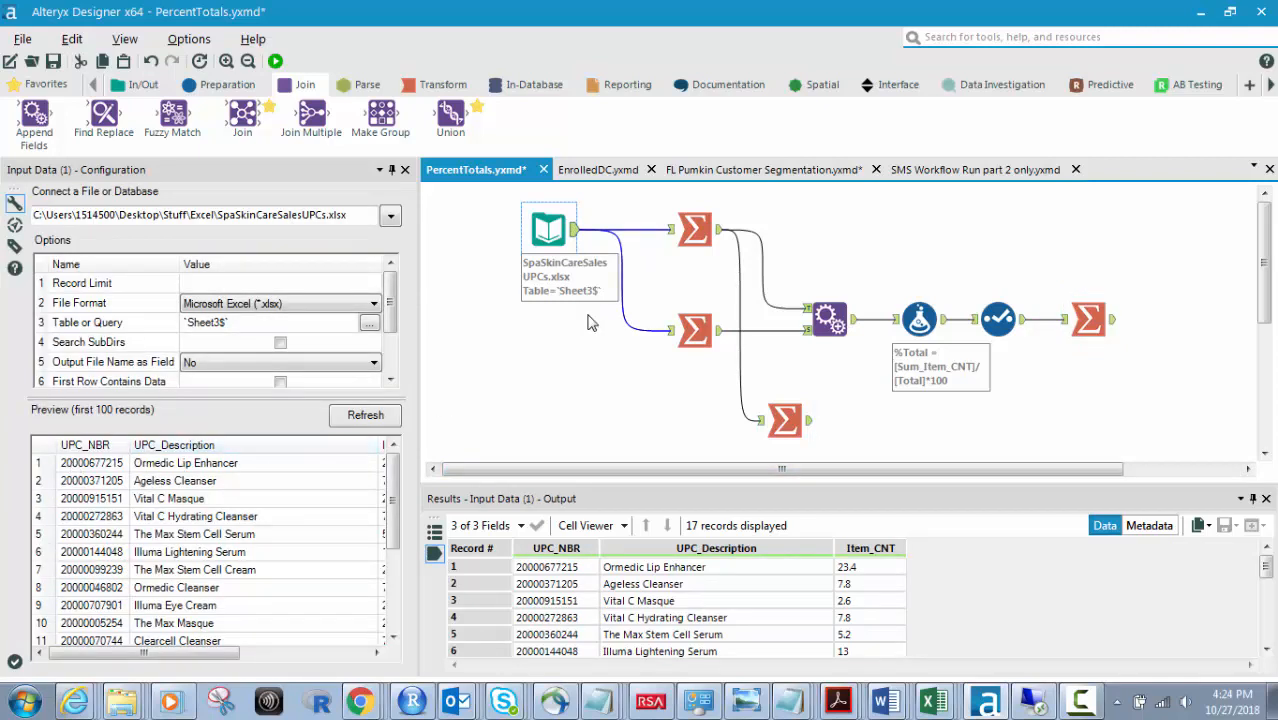
left_click_drag(155, 660, 116, 694)
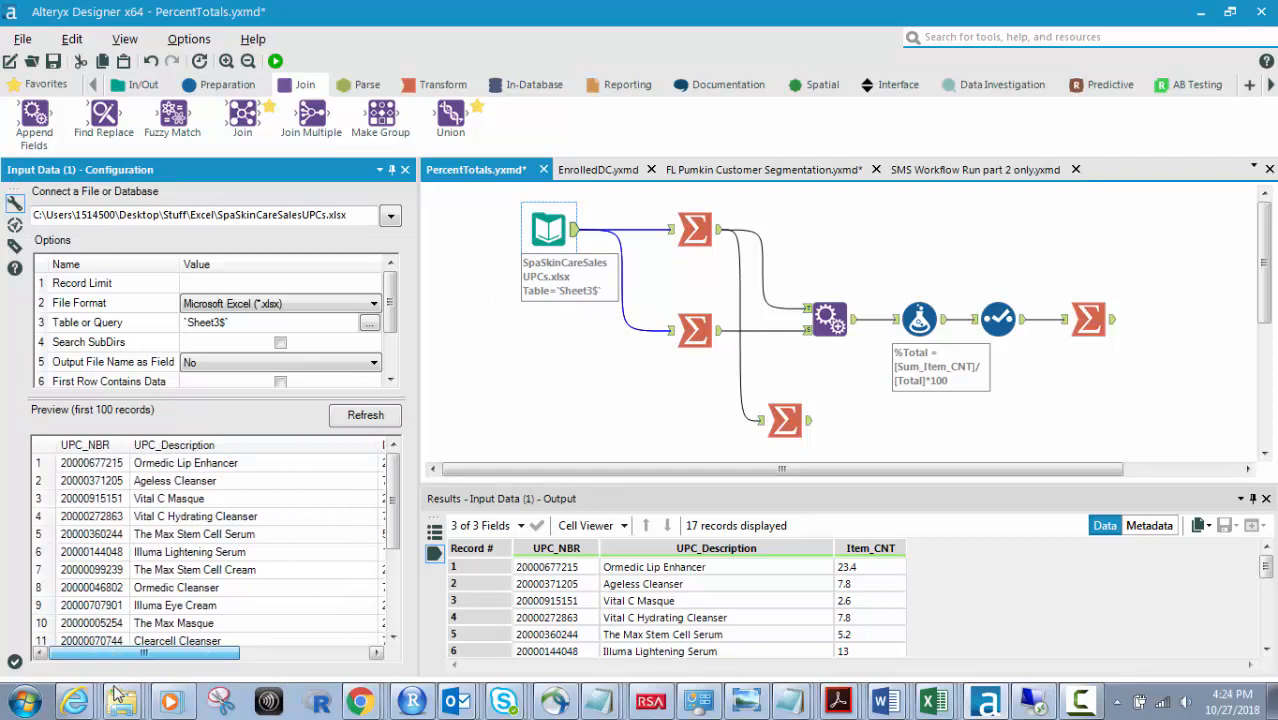